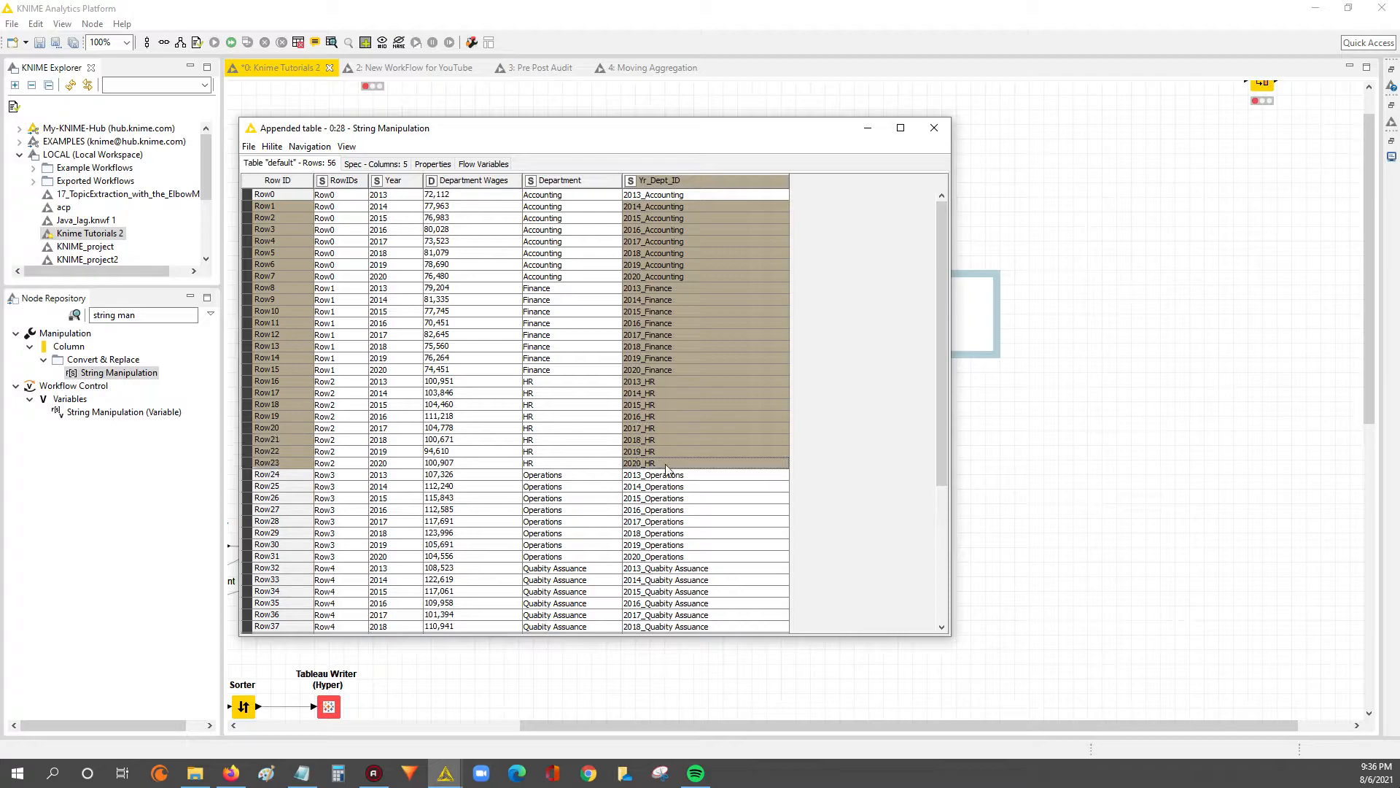
Examine the String Manipulation node's appended table, reviewing the RowIDs, Year, Department Wages, Department and Yr_Dept_ID columns, and close it
{"action": "left_click", "coordinate": [934, 127]}
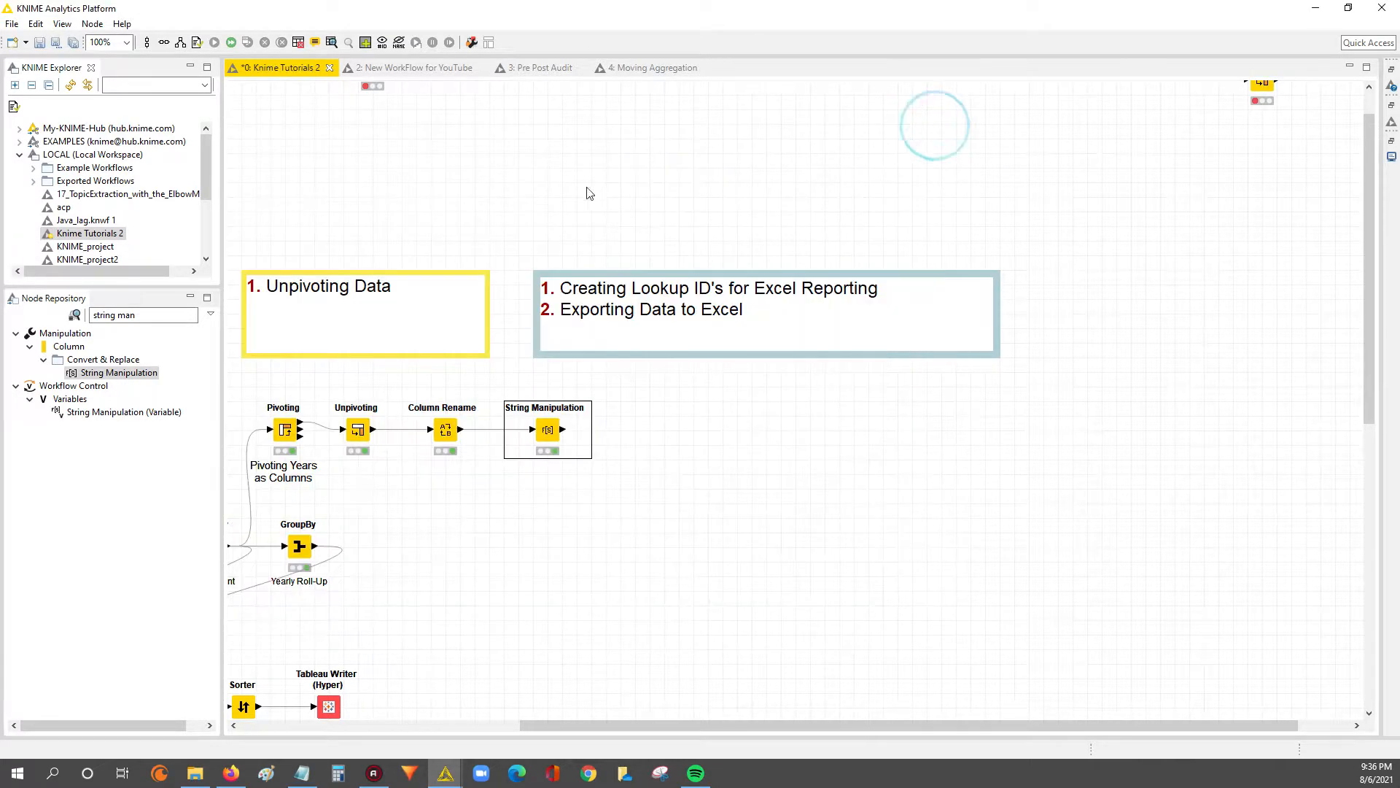
{"action": "left_click", "coordinate": [145, 314]}
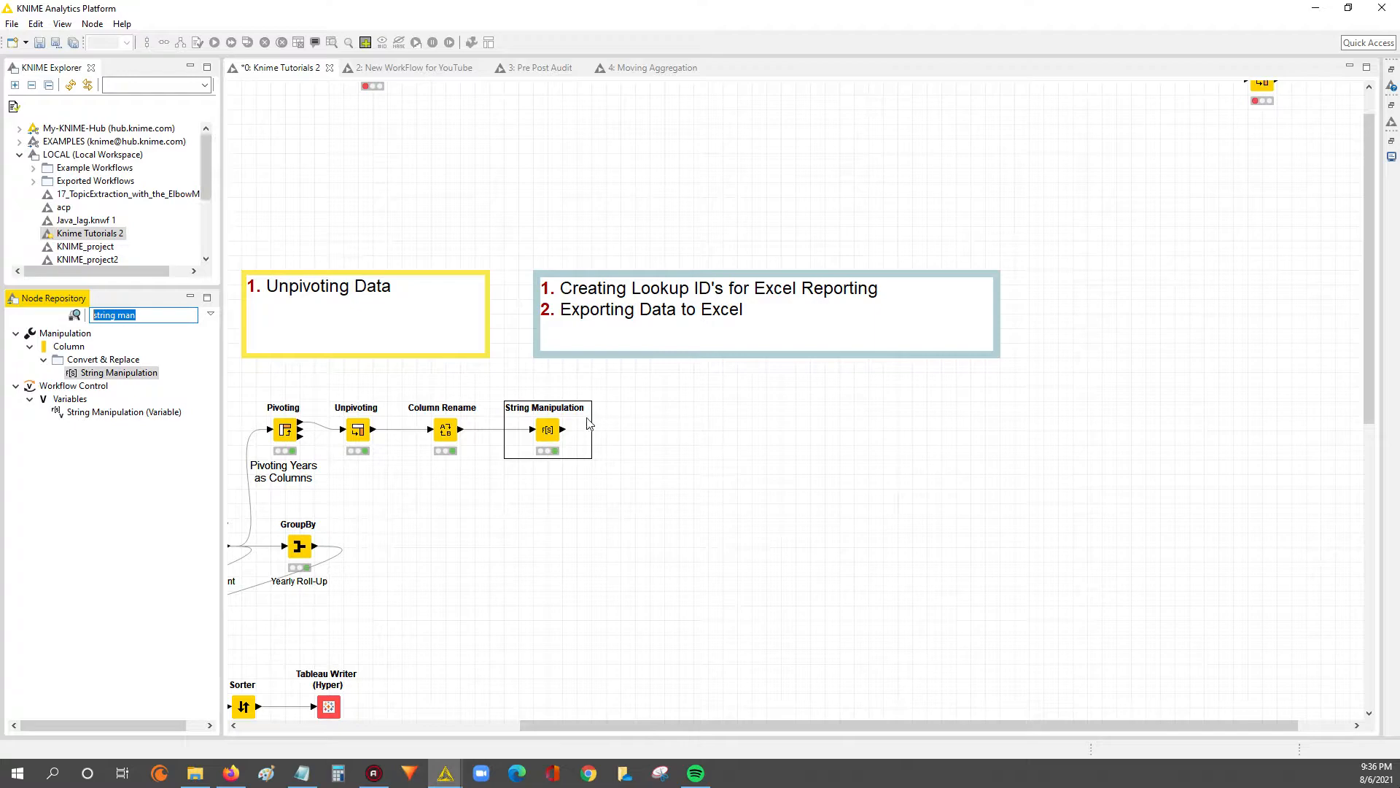
{"action": "right_click", "coordinate": [554, 430]}
{"action": "left_click", "coordinate": [607, 436]}
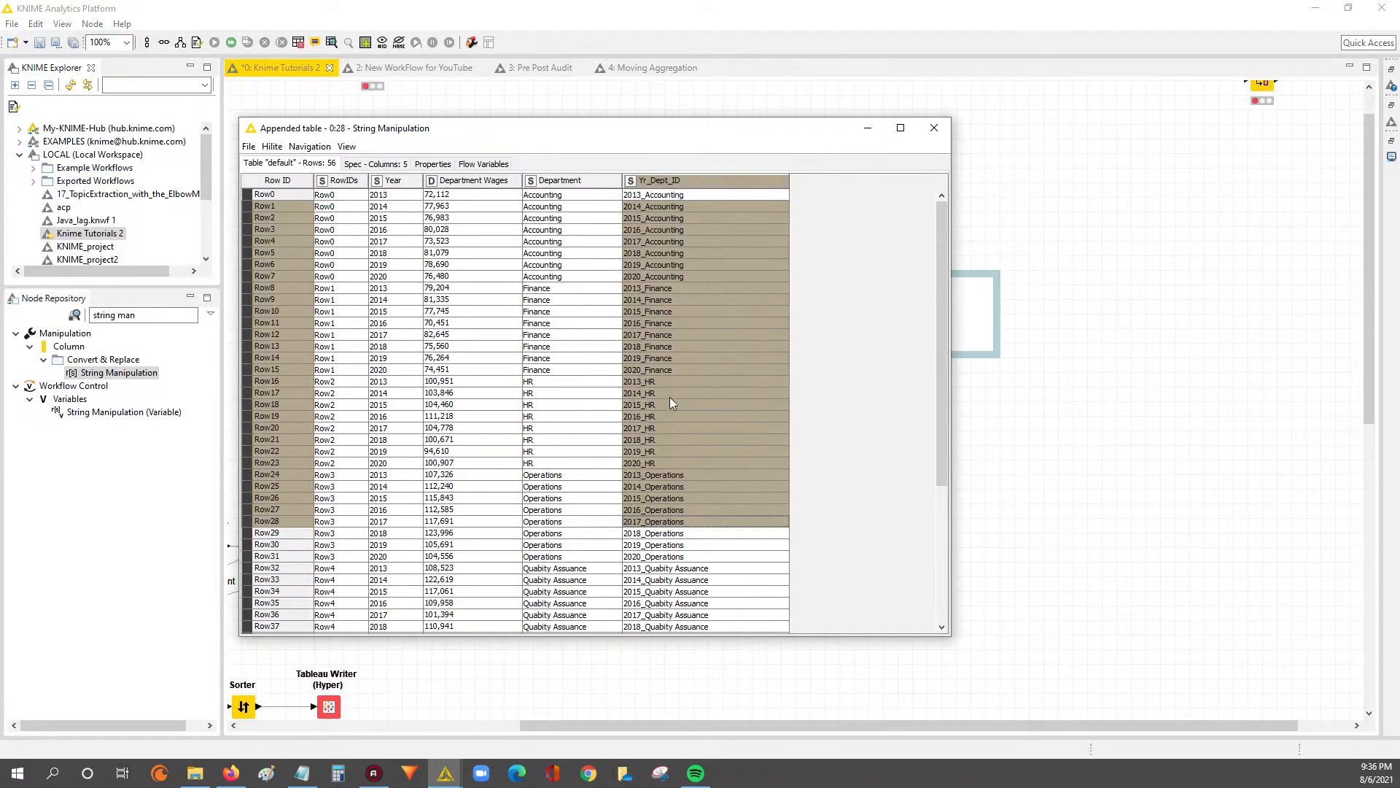
{"action": "left_click_drag", "start_coordinate": [368, 180], "coordinate": [388, 180]}
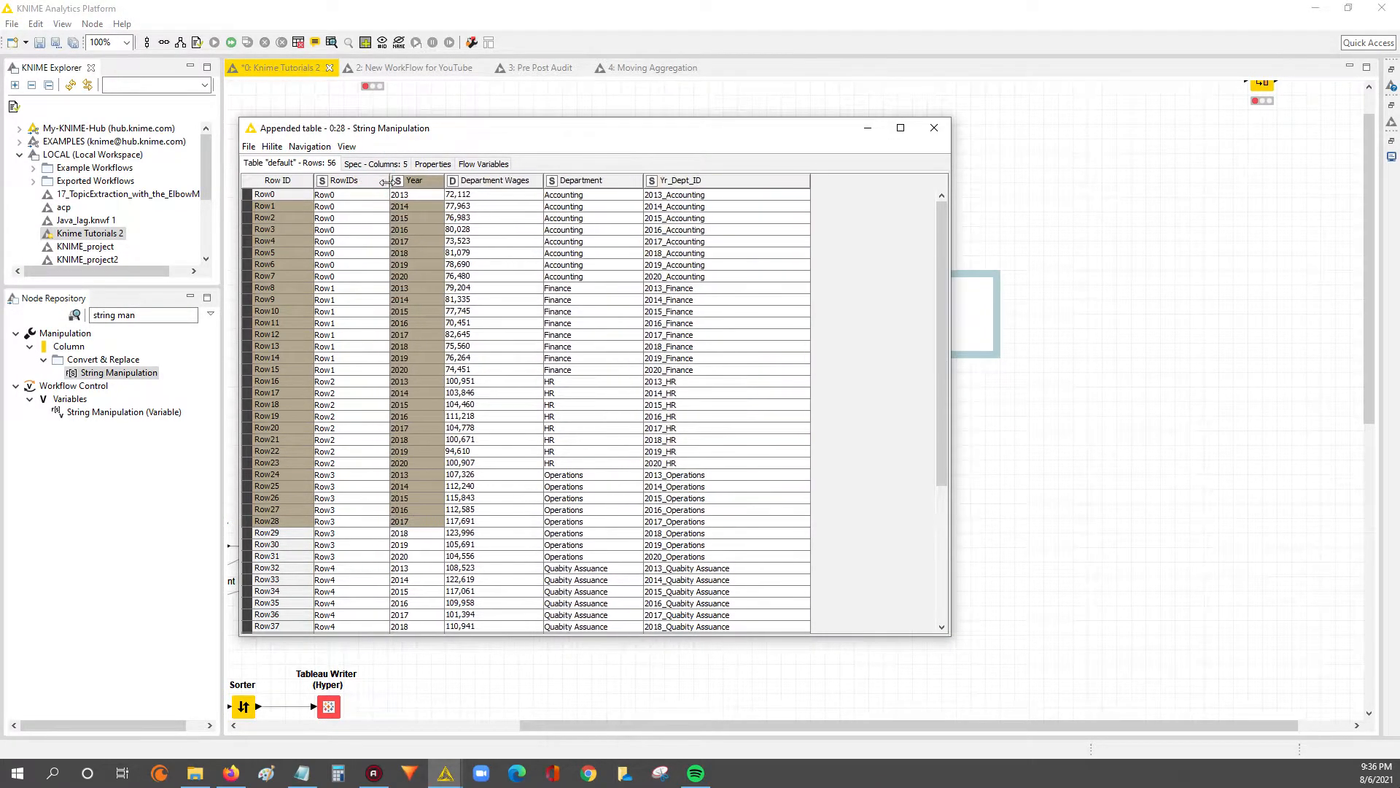
{"action": "left_click_drag", "start_coordinate": [350, 246], "coordinate": [759, 346]}
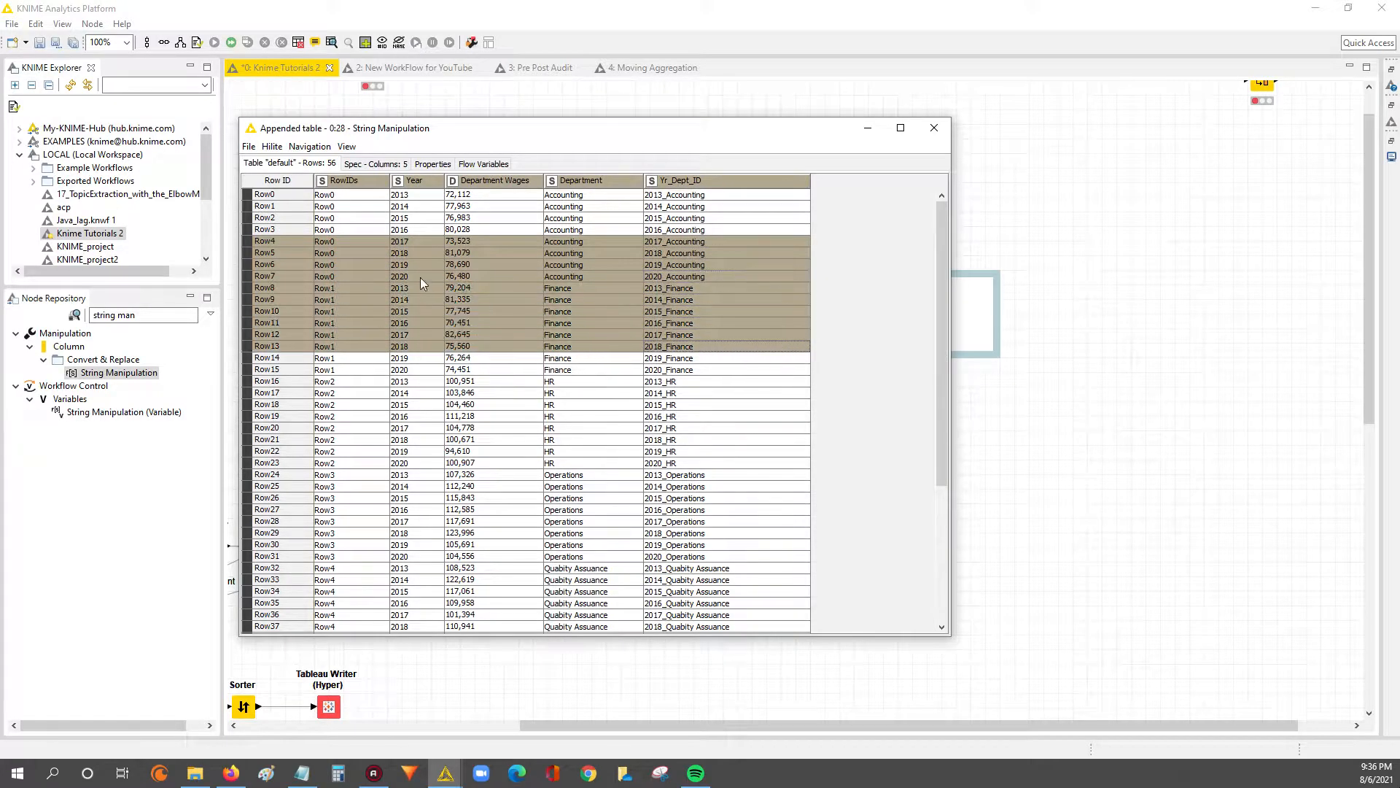
{"action": "left_click", "coordinate": [393, 241]}
{"action": "left_click", "coordinate": [591, 241], "text": "ctrl"}
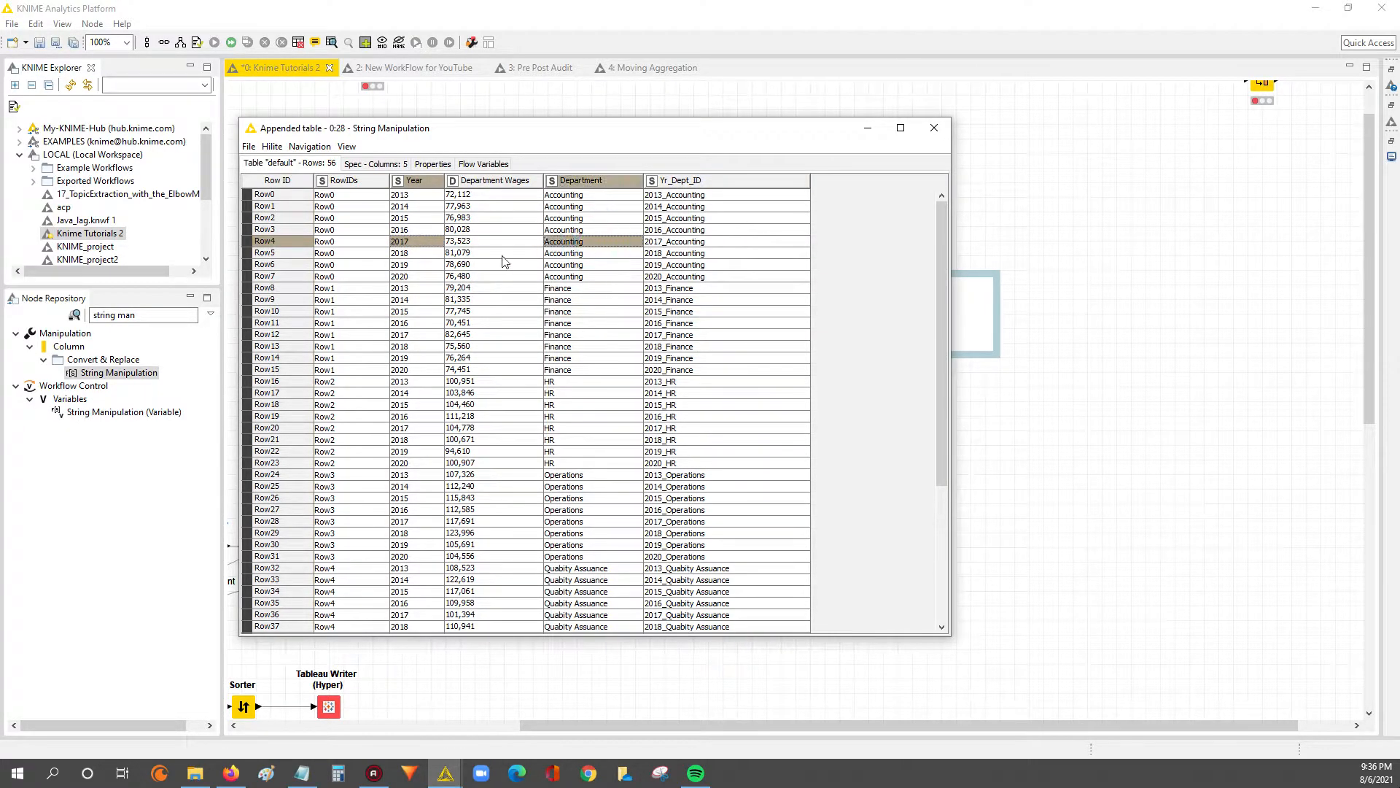
{"action": "left_click_drag", "start_coordinate": [482, 243], "coordinate": [482, 277]}
{"action": "left_click_drag", "start_coordinate": [403, 242], "coordinate": [572, 251]}
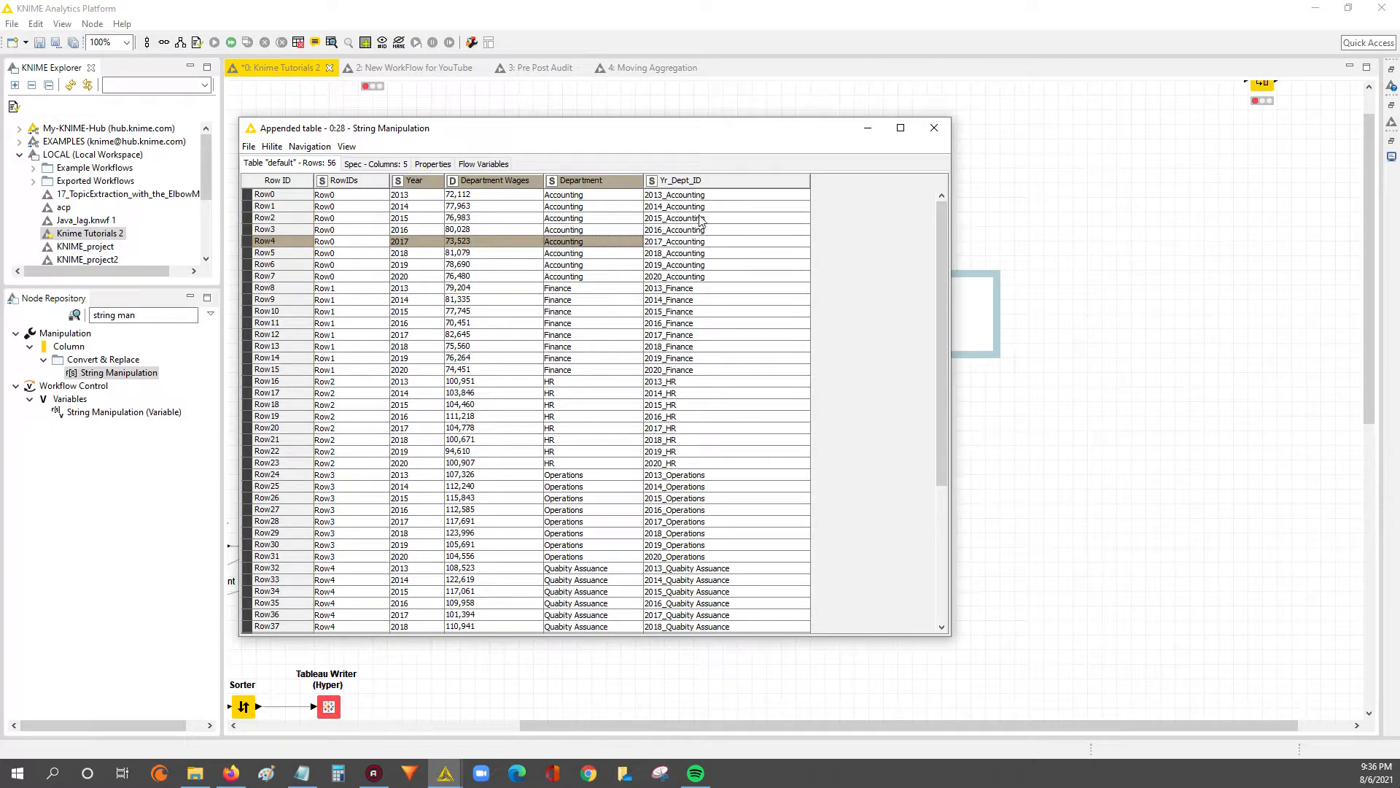
{"action": "left_click_drag", "start_coordinate": [708, 207], "coordinate": [708, 321]}
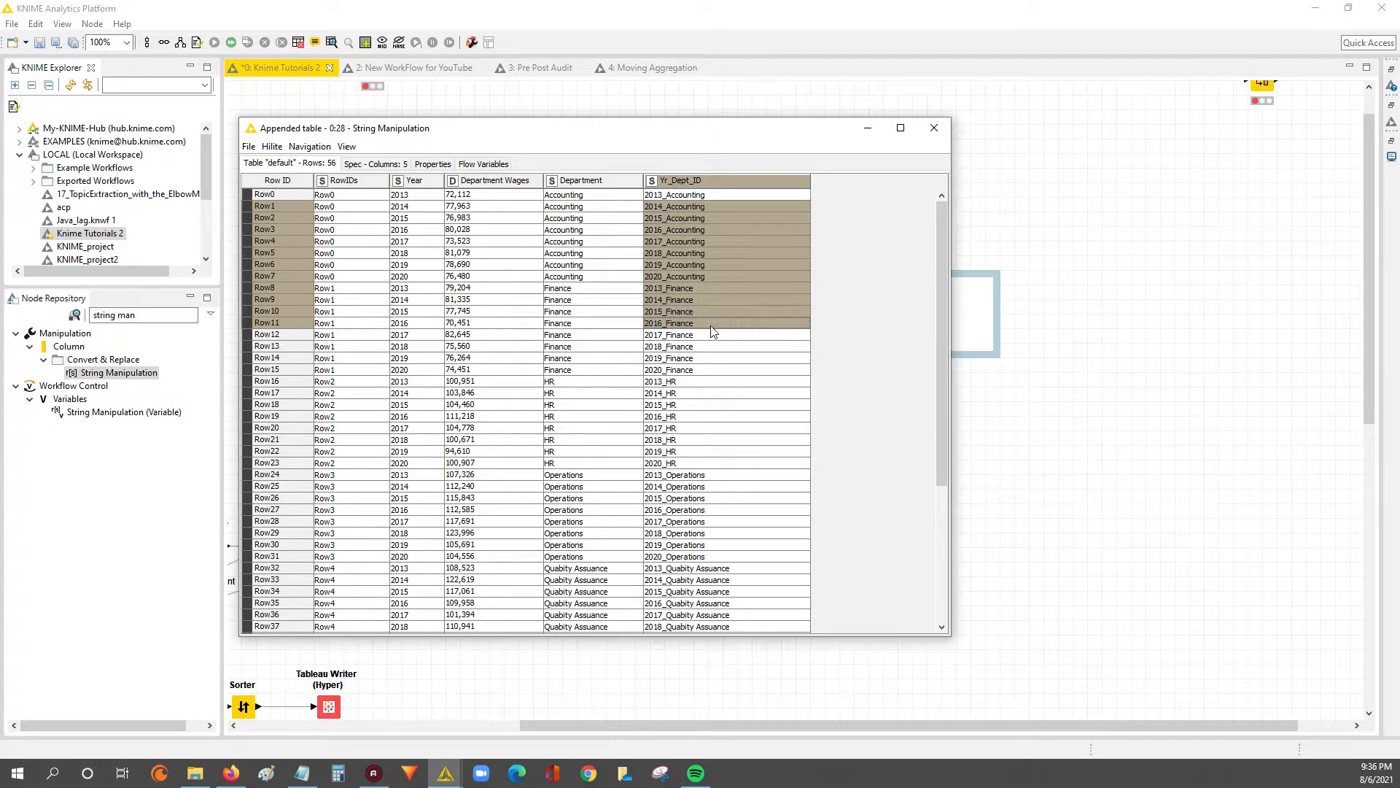
{"action": "left_click_drag", "start_coordinate": [387, 185], "coordinate": [348, 427]}
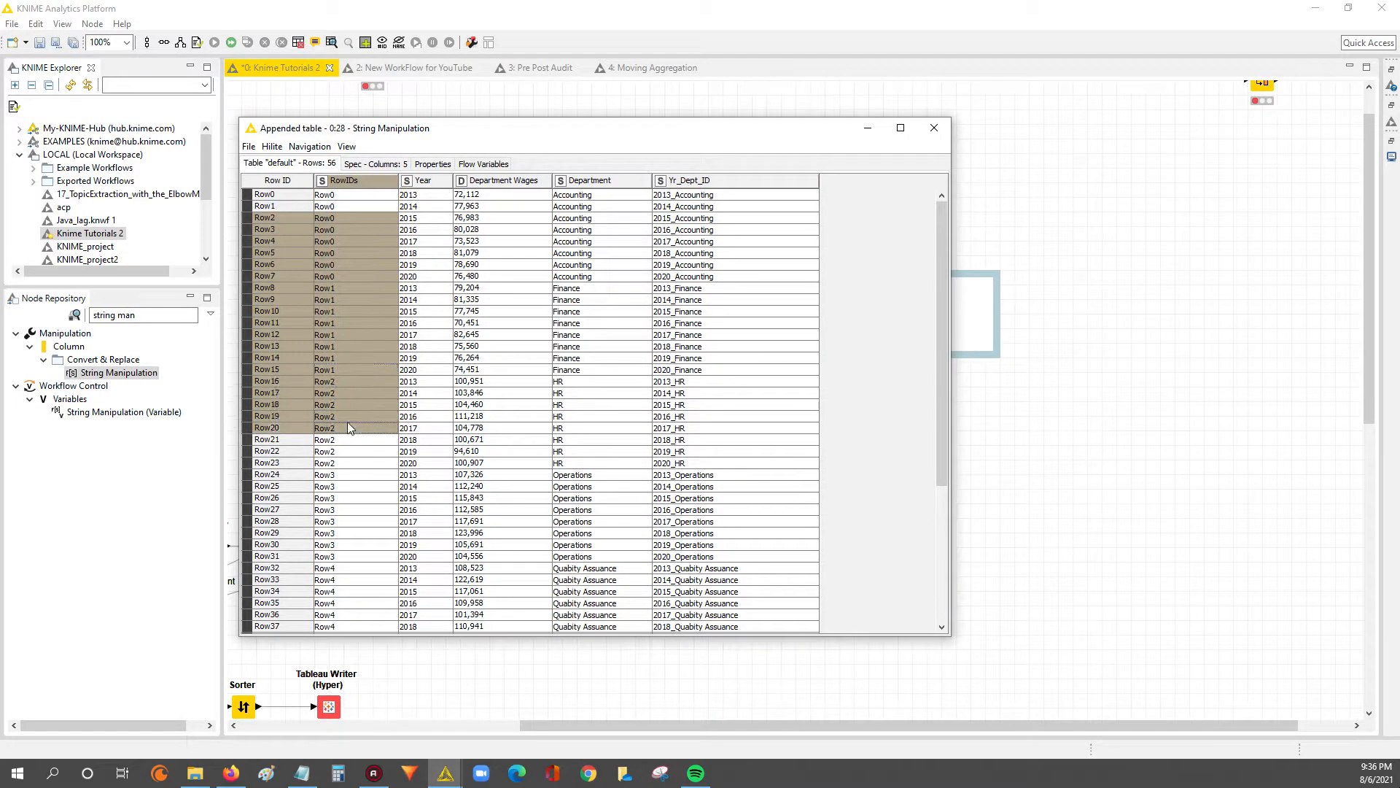
{"action": "left_click_drag", "start_coordinate": [354, 194], "coordinate": [354, 456]}
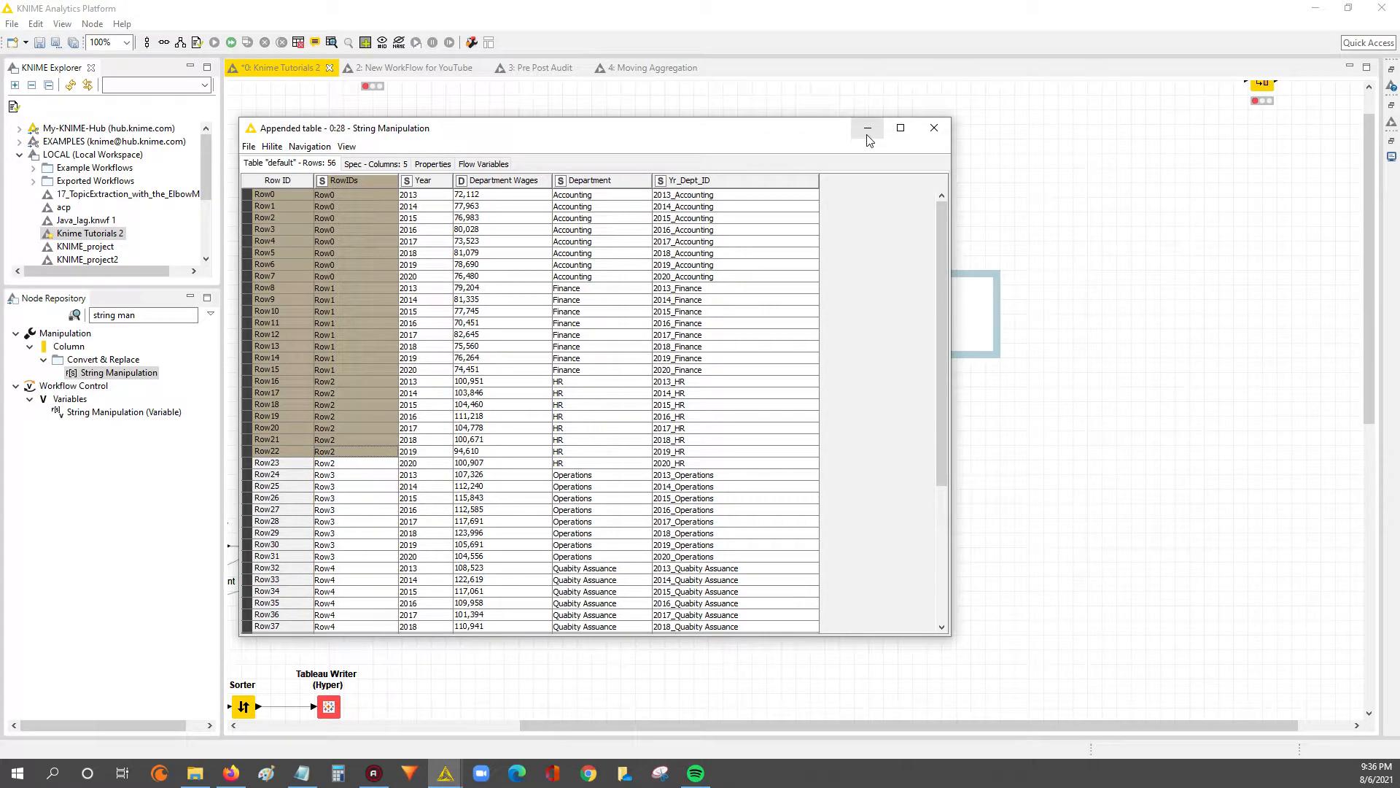
{"action": "left_click", "coordinate": [934, 127]}
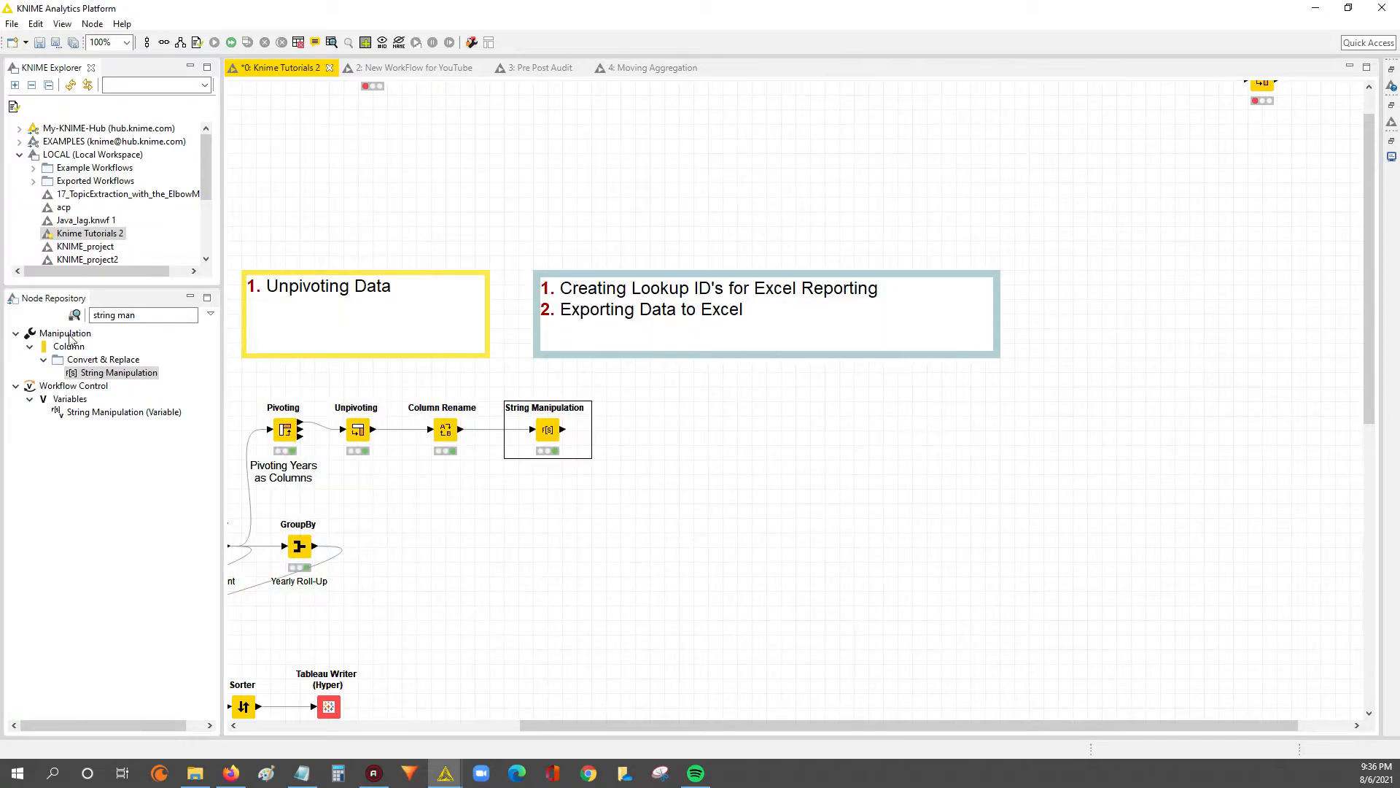
Add a Column Filter node connected to the String Manipulation output and clear its default label
{"action": "left_click", "coordinate": [136, 310]}
{"action": "type", "text": "filter"}
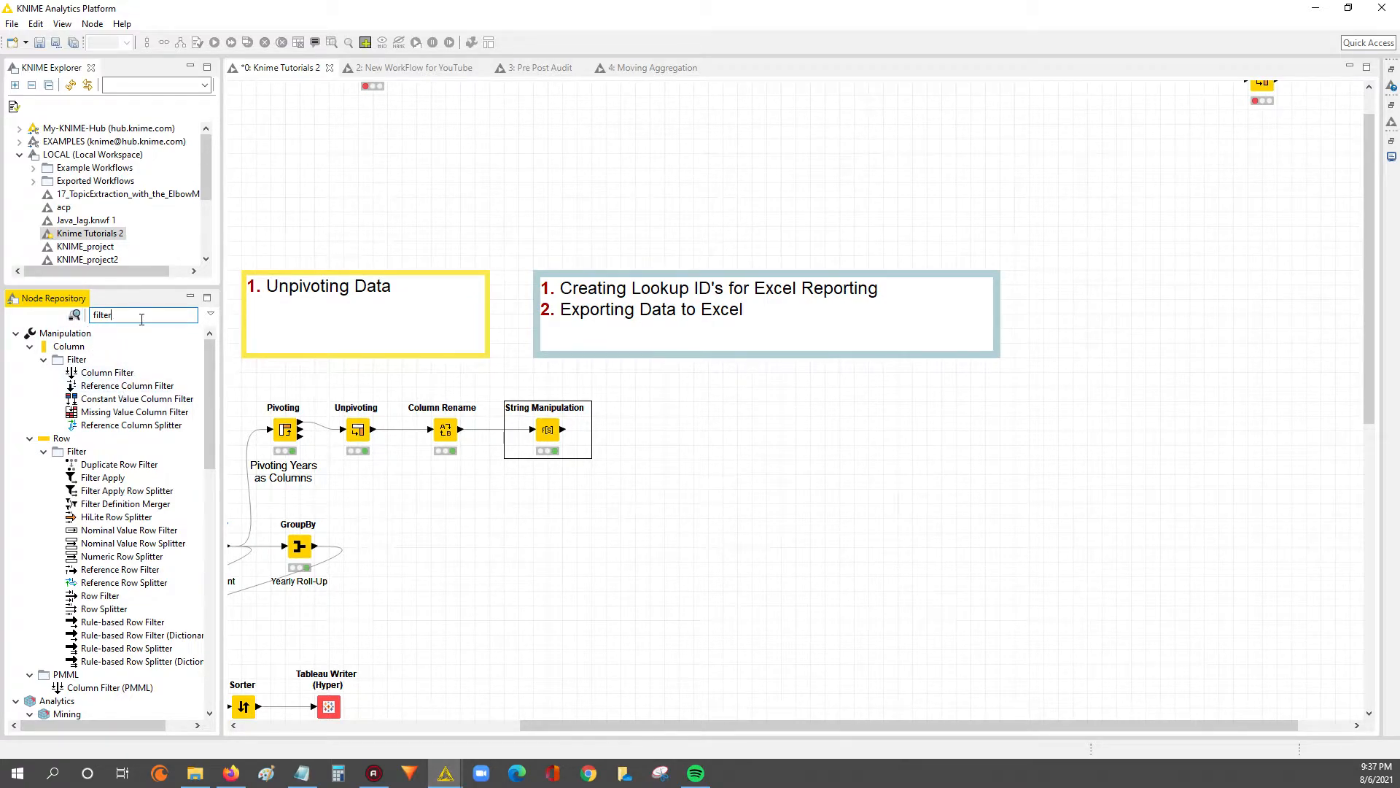
{"action": "left_click", "coordinate": [91, 318]}
{"action": "left_click_drag", "start_coordinate": [108, 373], "coordinate": [678, 438]}
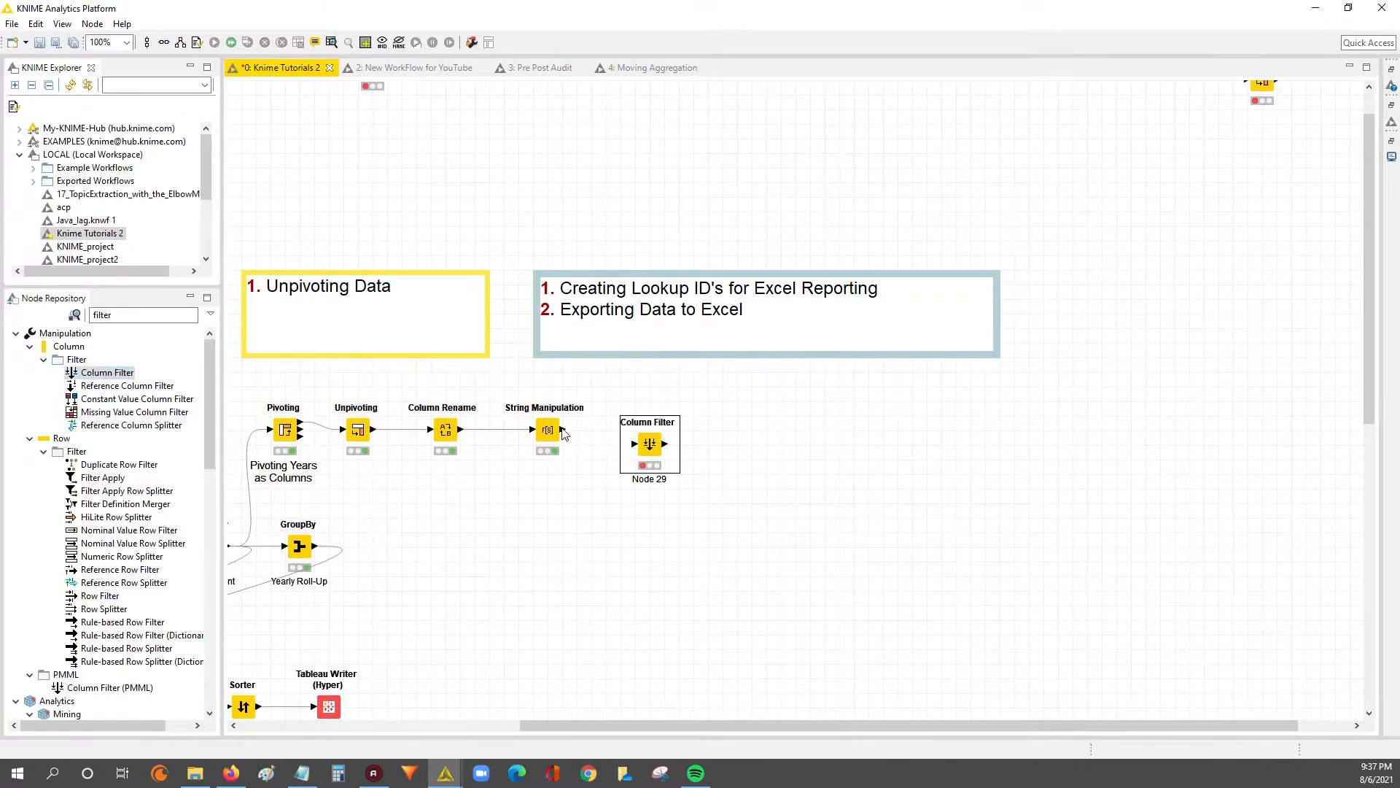
{"action": "left_click_drag", "start_coordinate": [563, 429], "coordinate": [632, 436]}
{"action": "double_click", "coordinate": [631, 465]}
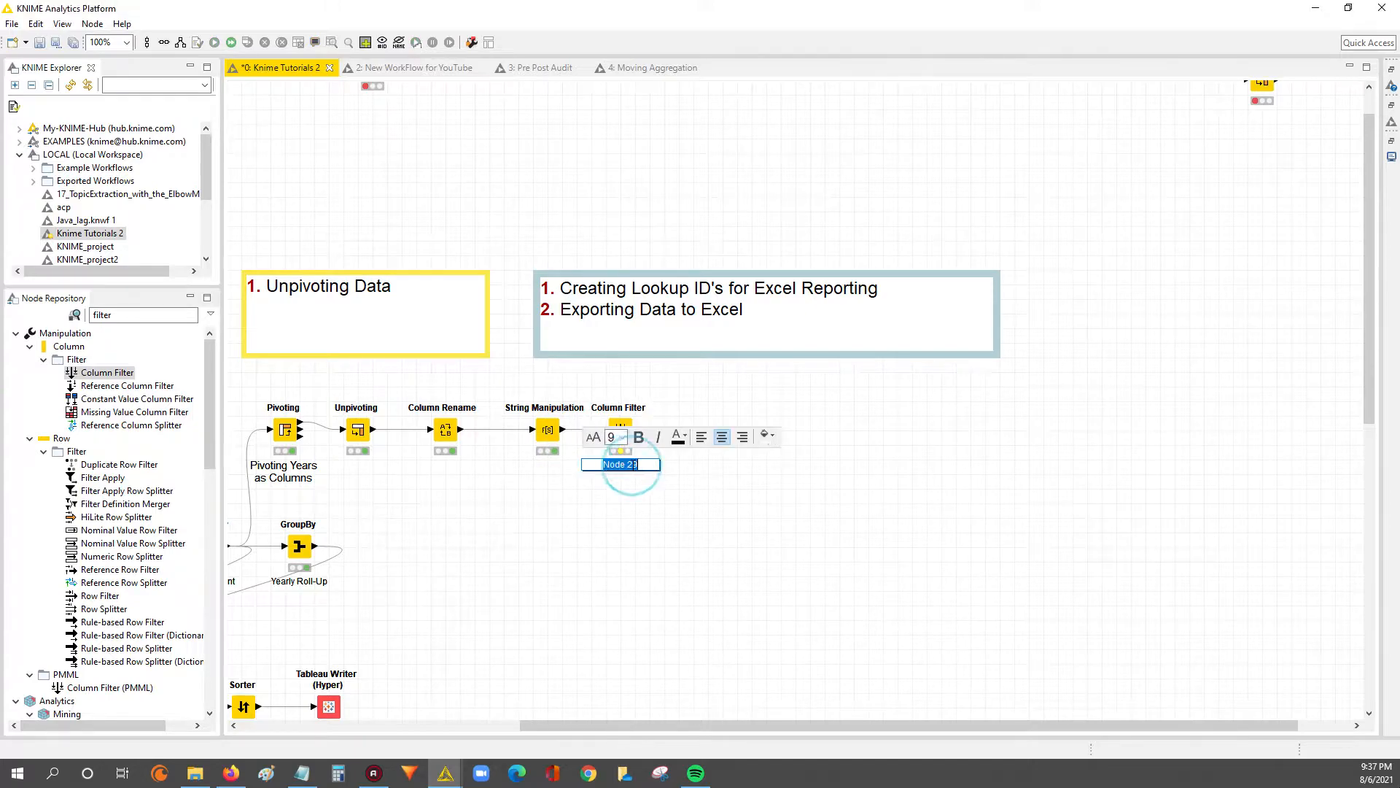
{"action": "key", "text": "BackSpace"}
{"action": "left_click", "coordinate": [662, 542]}
Configure the Column Filter node to exclude the RowIDs column and execute the node
{"action": "double_click", "coordinate": [619, 429]}
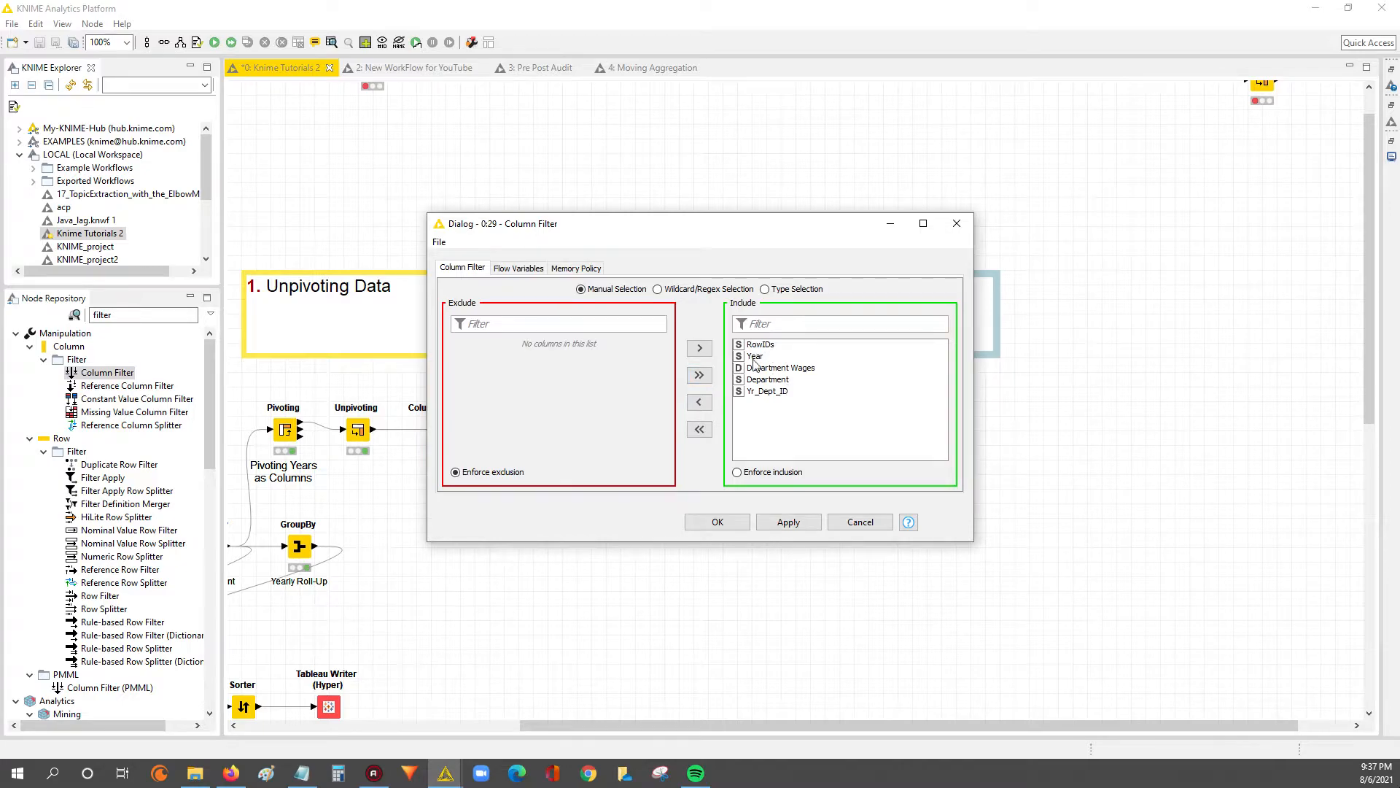
{"action": "left_click", "coordinate": [760, 345]}
{"action": "left_click", "coordinate": [699, 402]}
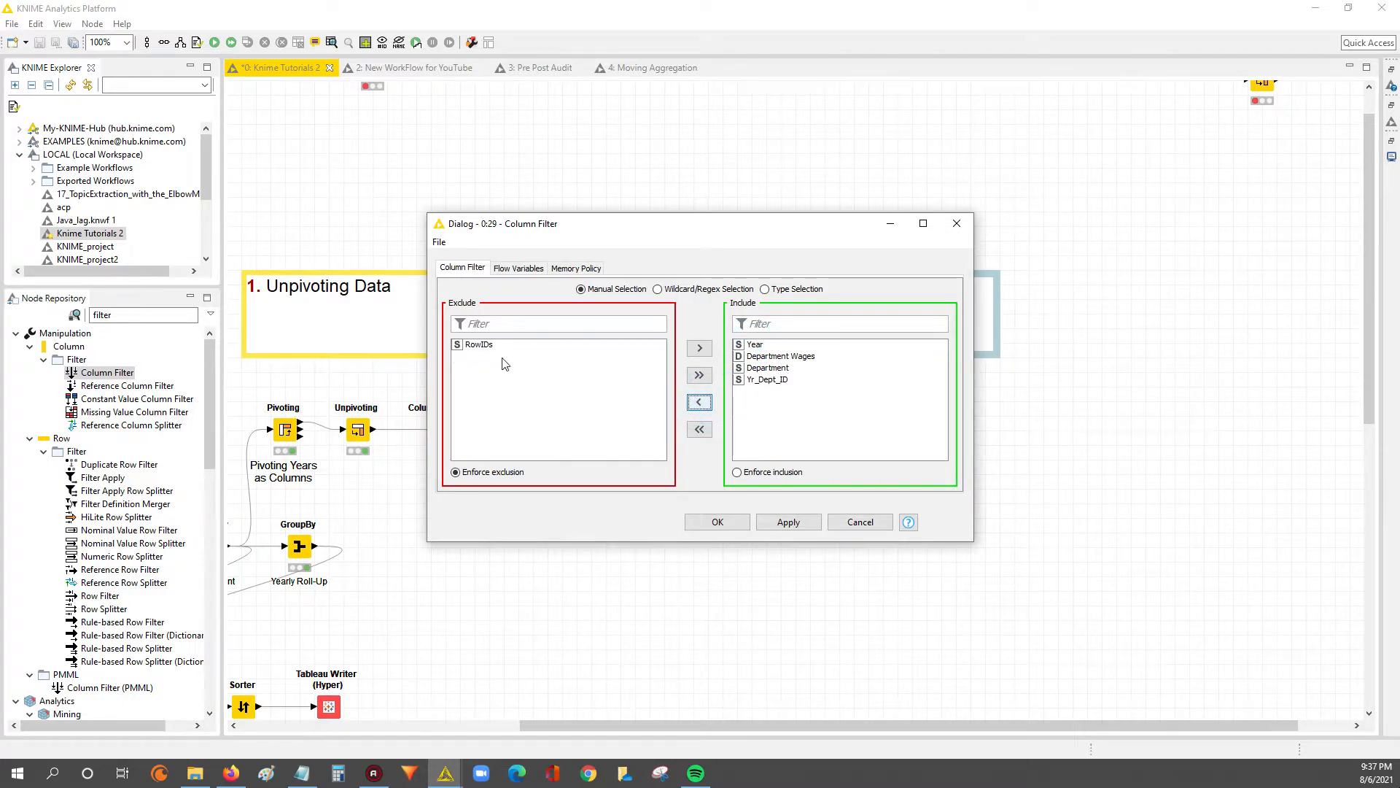
{"action": "left_click", "coordinate": [788, 522]}
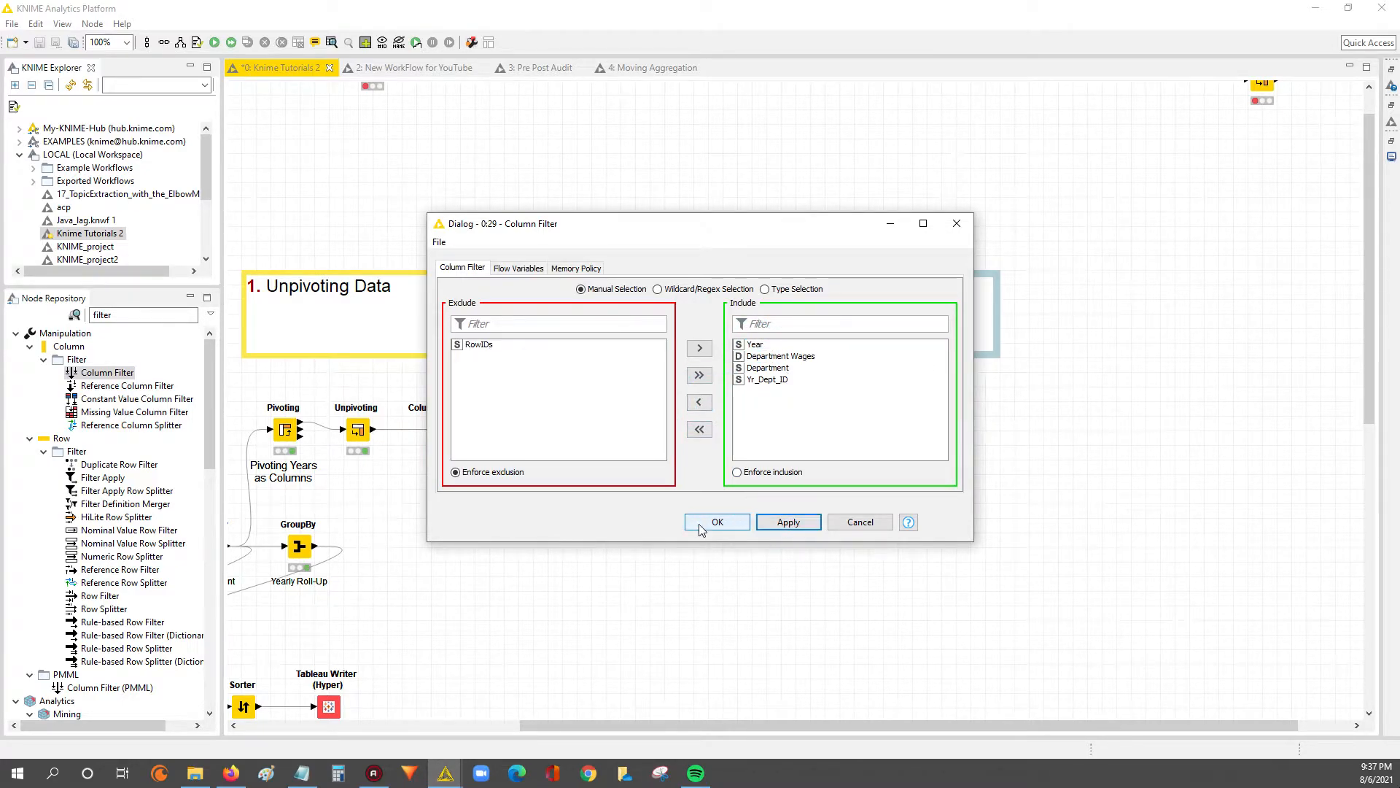
{"action": "left_click", "coordinate": [709, 524]}
{"action": "right_click", "coordinate": [622, 435]}
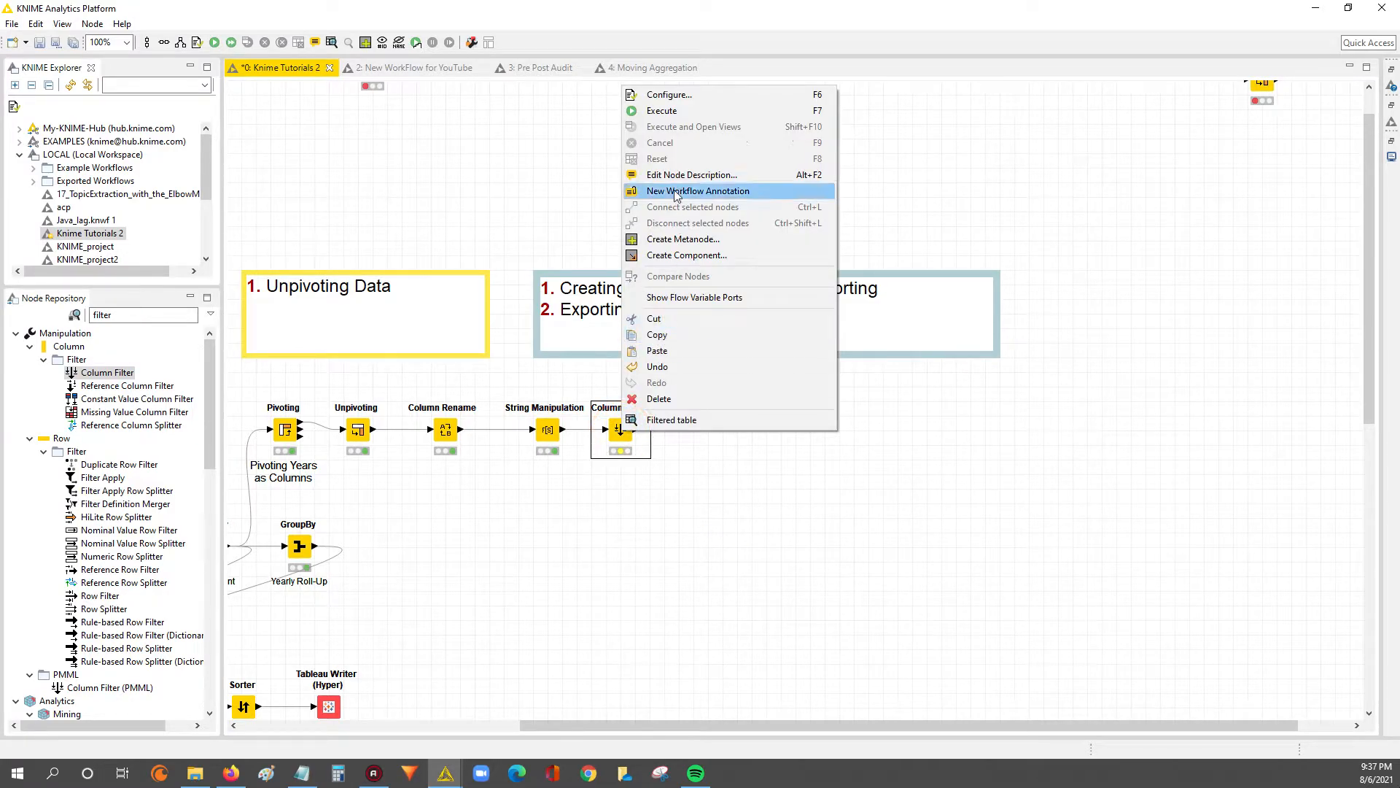
{"action": "left_click", "coordinate": [667, 117]}
Inspect the Column Filter's filtered table, previewing the column order Yr_Dept_ID, Year, Department, Department Wages, and close it
{"action": "right_click", "coordinate": [616, 443]}
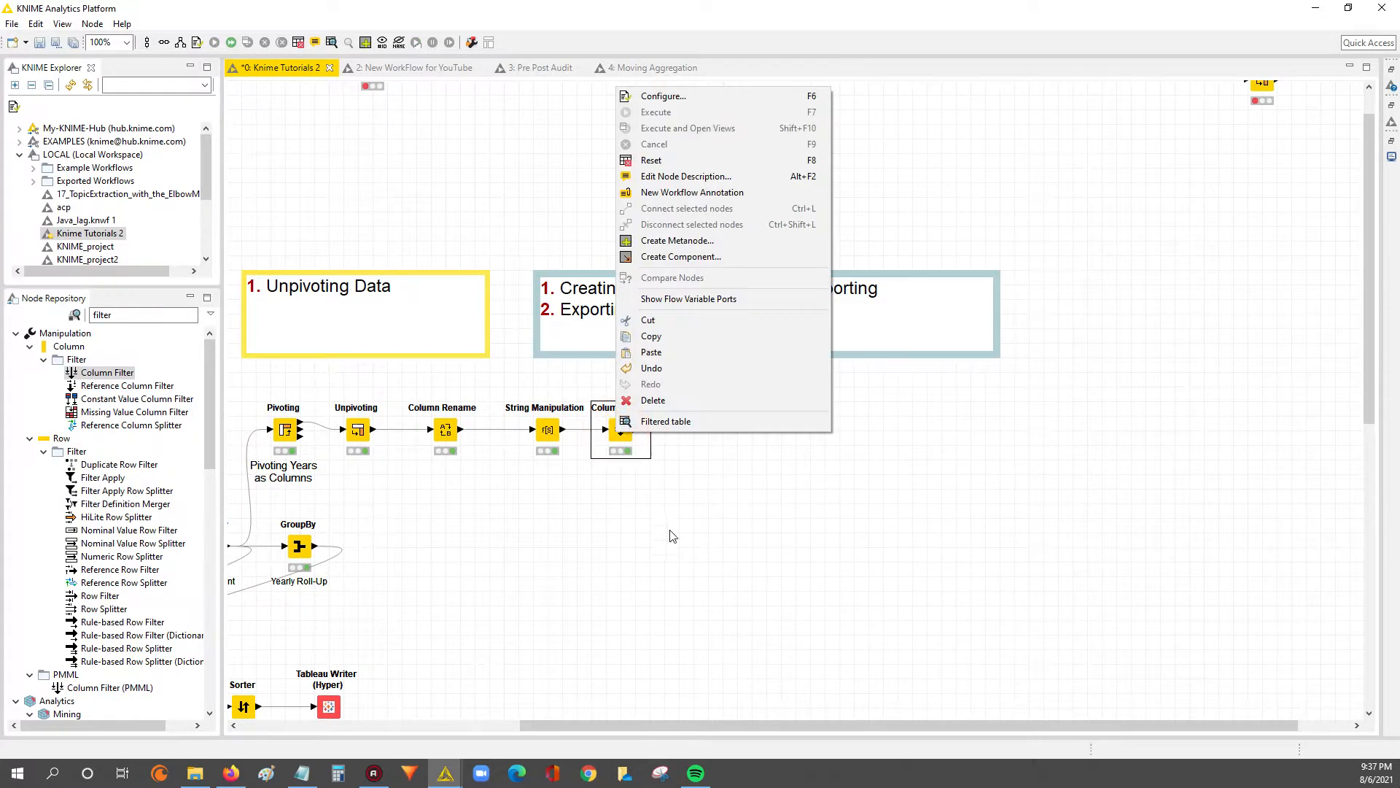
{"action": "left_click", "coordinate": [678, 420]}
{"action": "left_click_drag", "start_coordinate": [374, 181], "coordinate": [688, 182]}
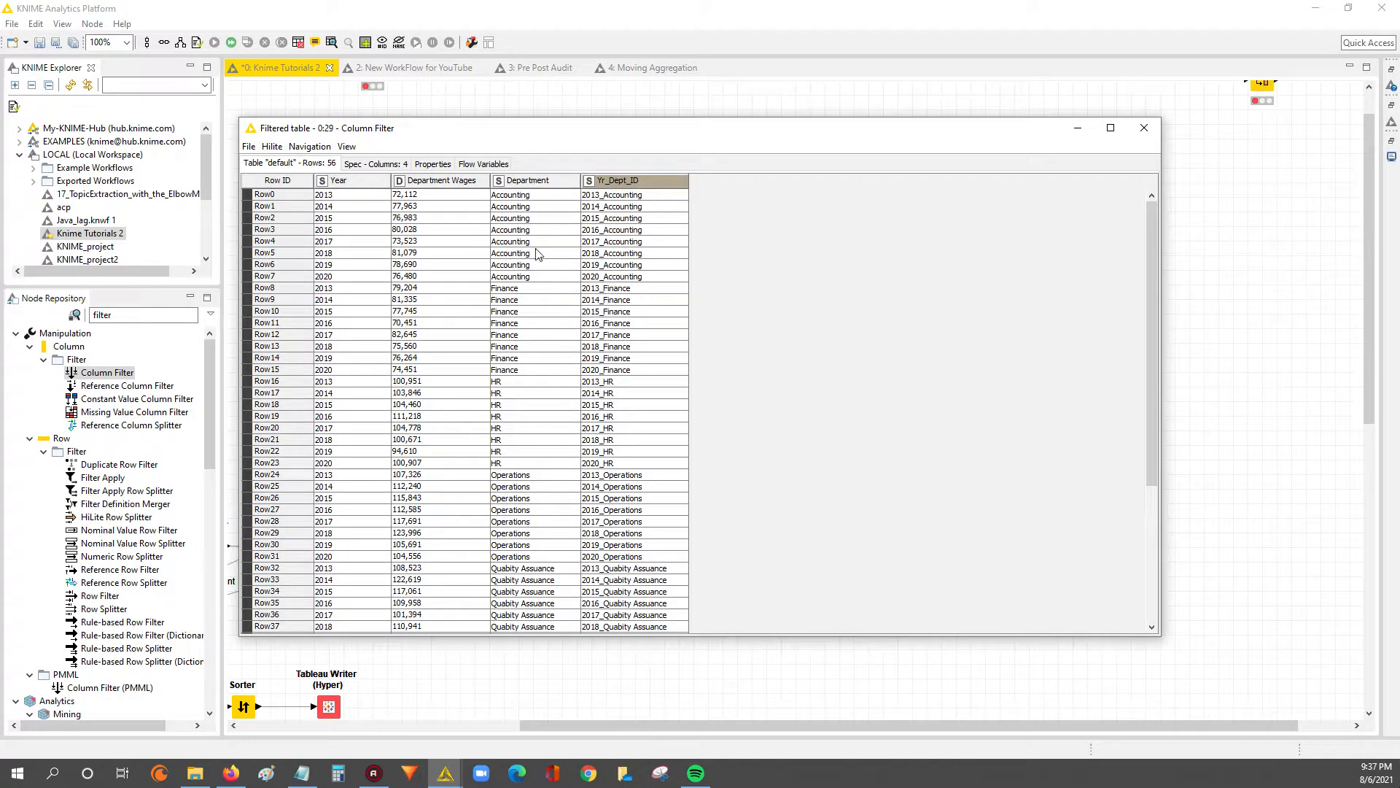
{"action": "left_click_drag", "start_coordinate": [618, 183], "coordinate": [351, 189]}
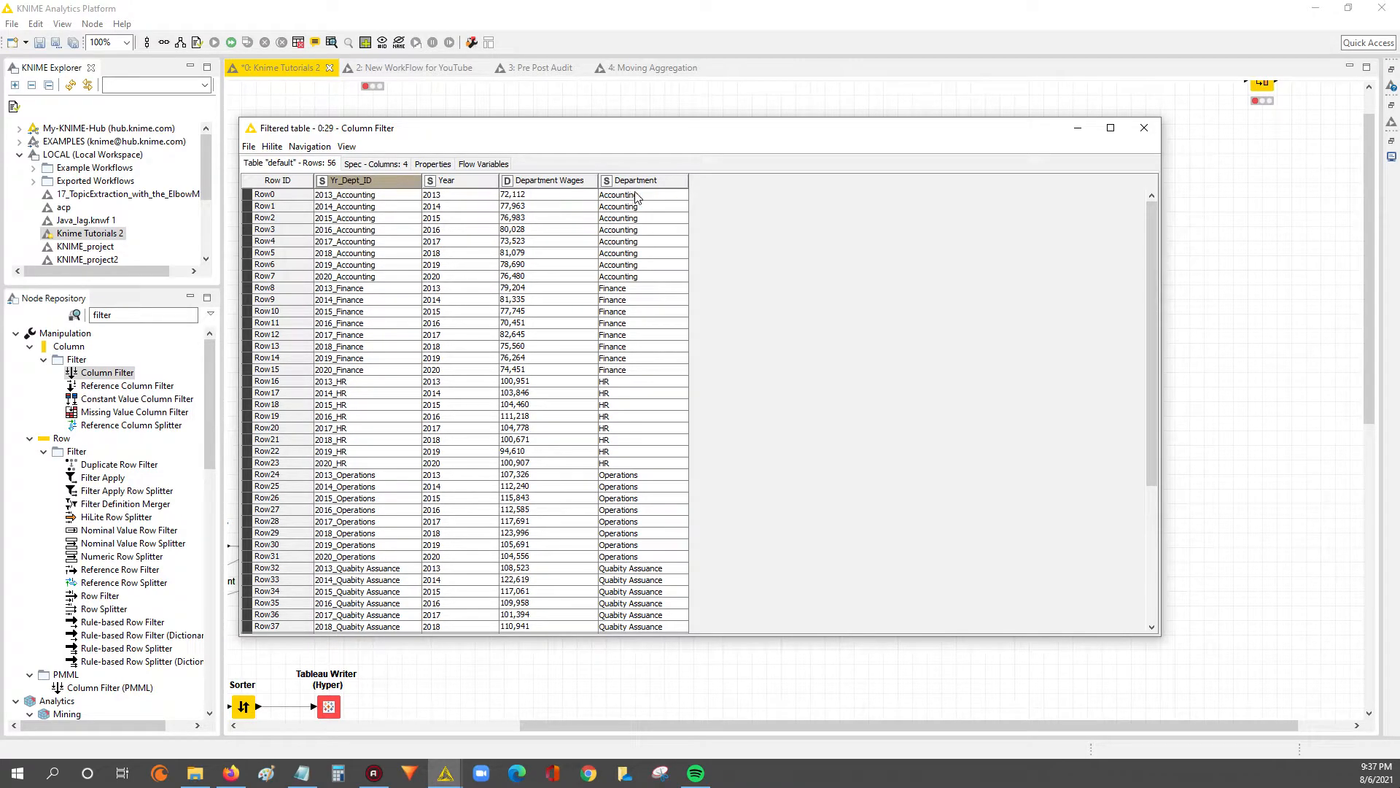
{"action": "left_click_drag", "start_coordinate": [636, 182], "coordinate": [544, 191]}
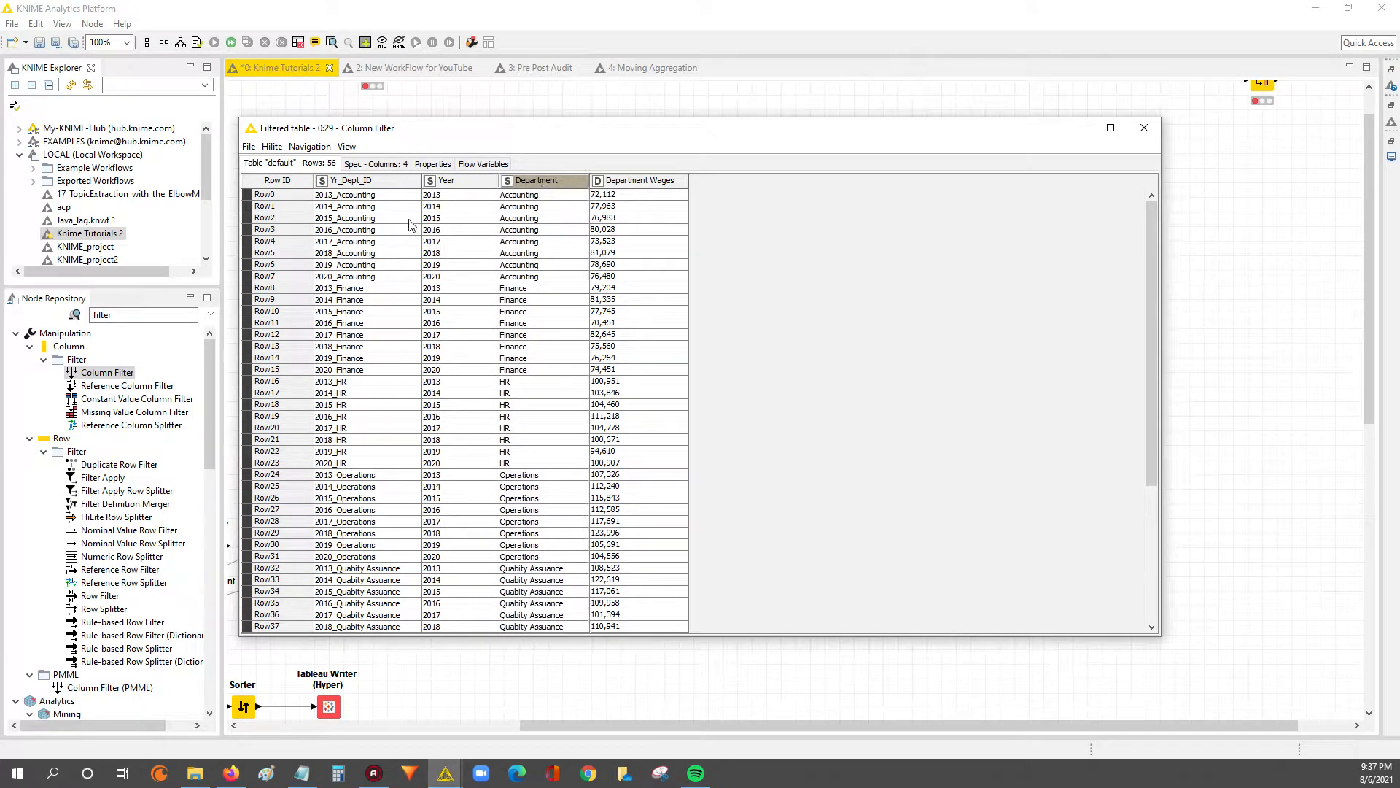
{"action": "left_click", "coordinate": [332, 221]}
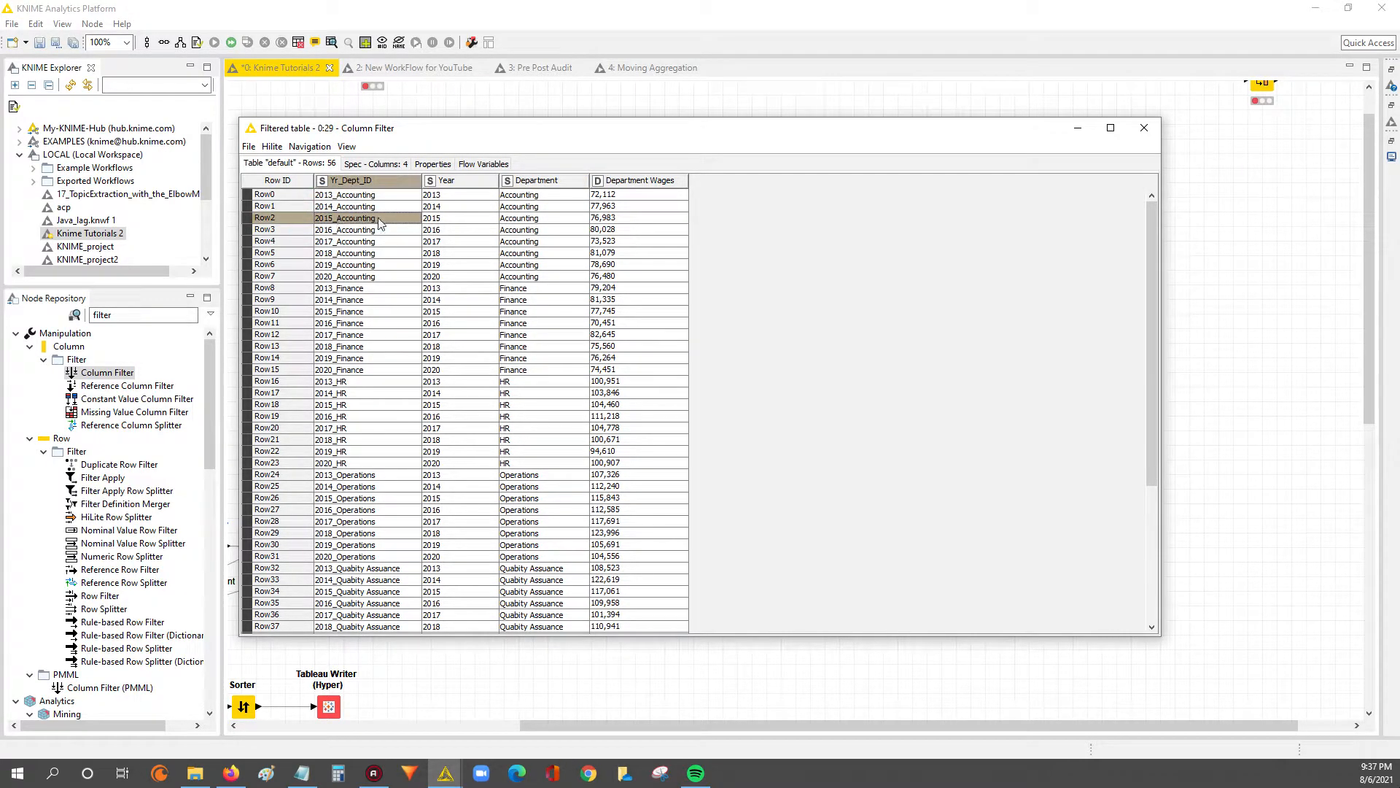
{"action": "left_click", "coordinate": [453, 218]}
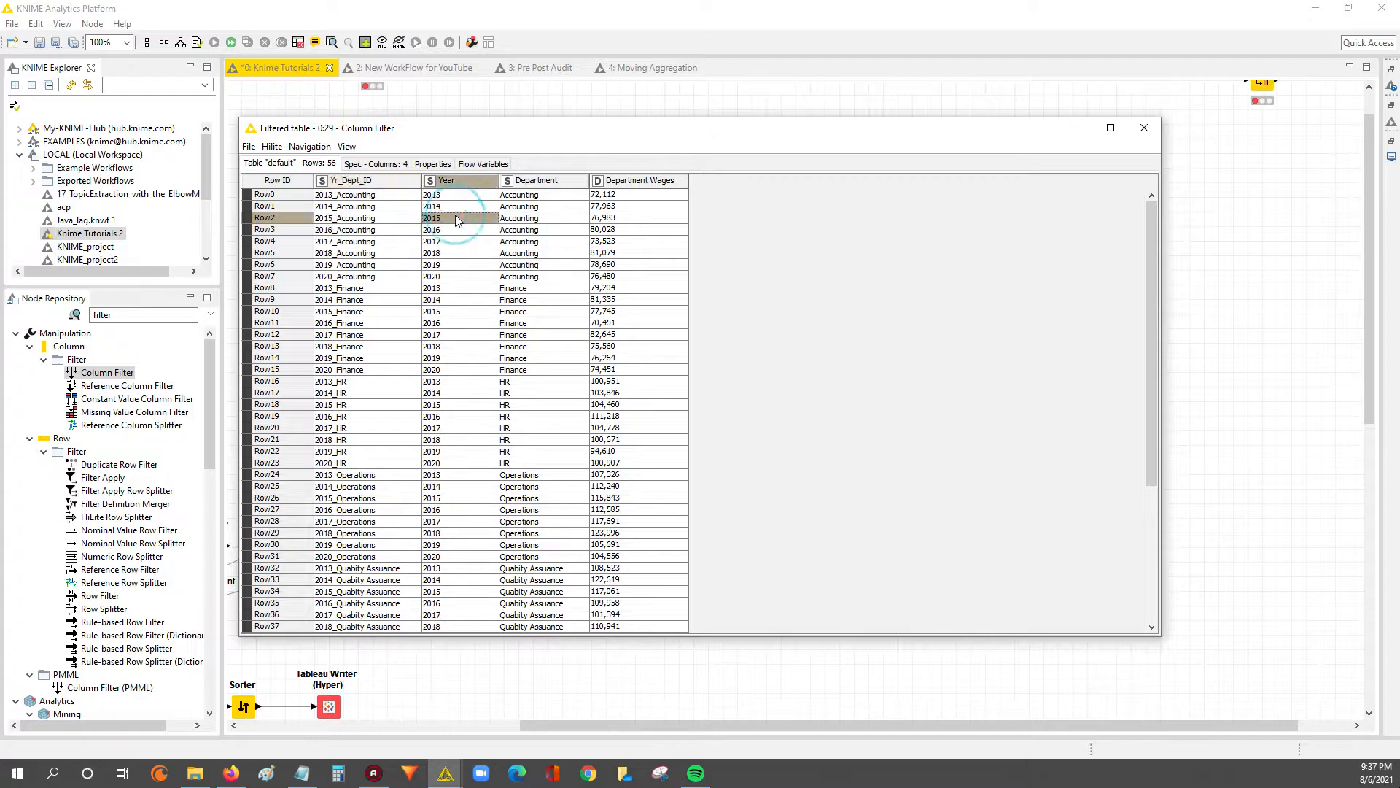
{"action": "left_click", "coordinate": [544, 219]}
{"action": "left_click", "coordinate": [626, 207]}
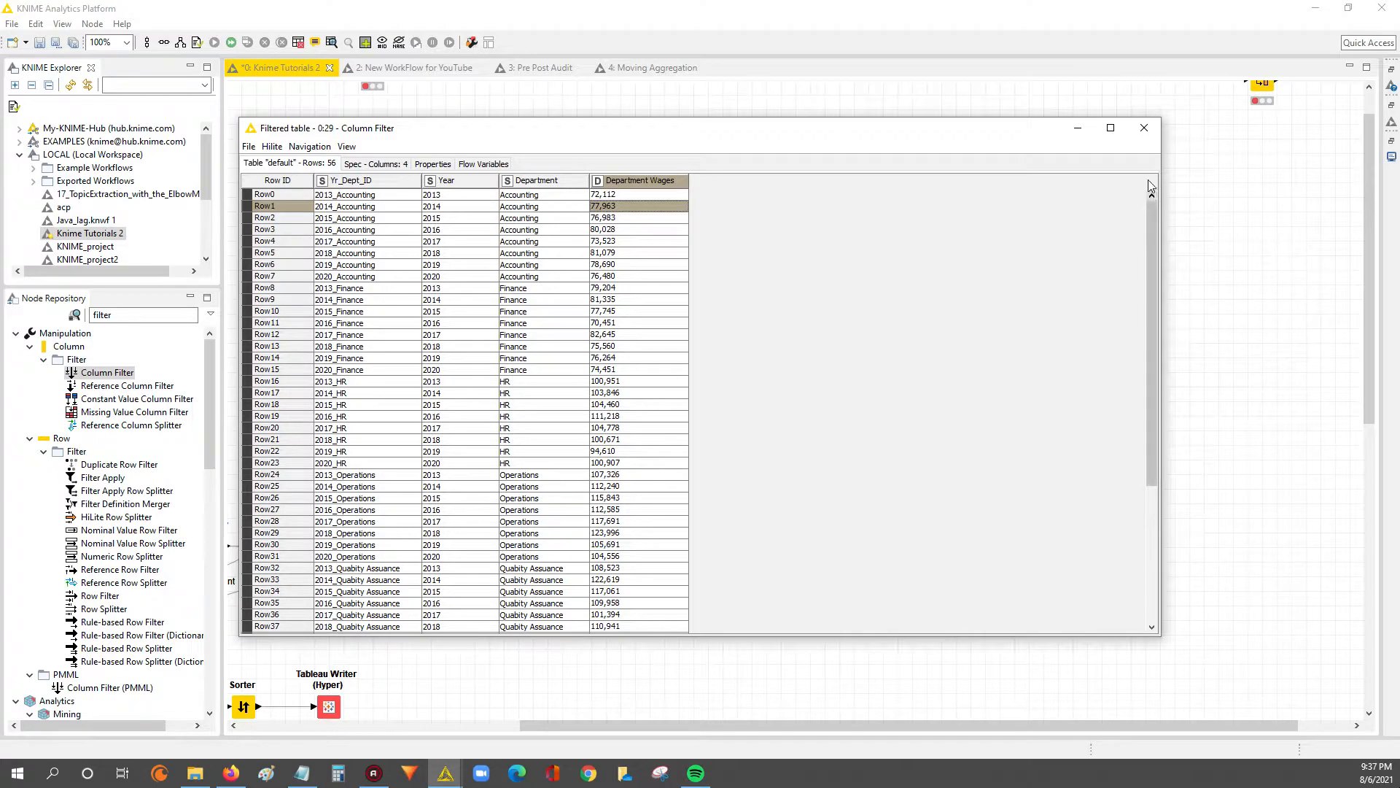
{"action": "left_click", "coordinate": [1144, 128]}
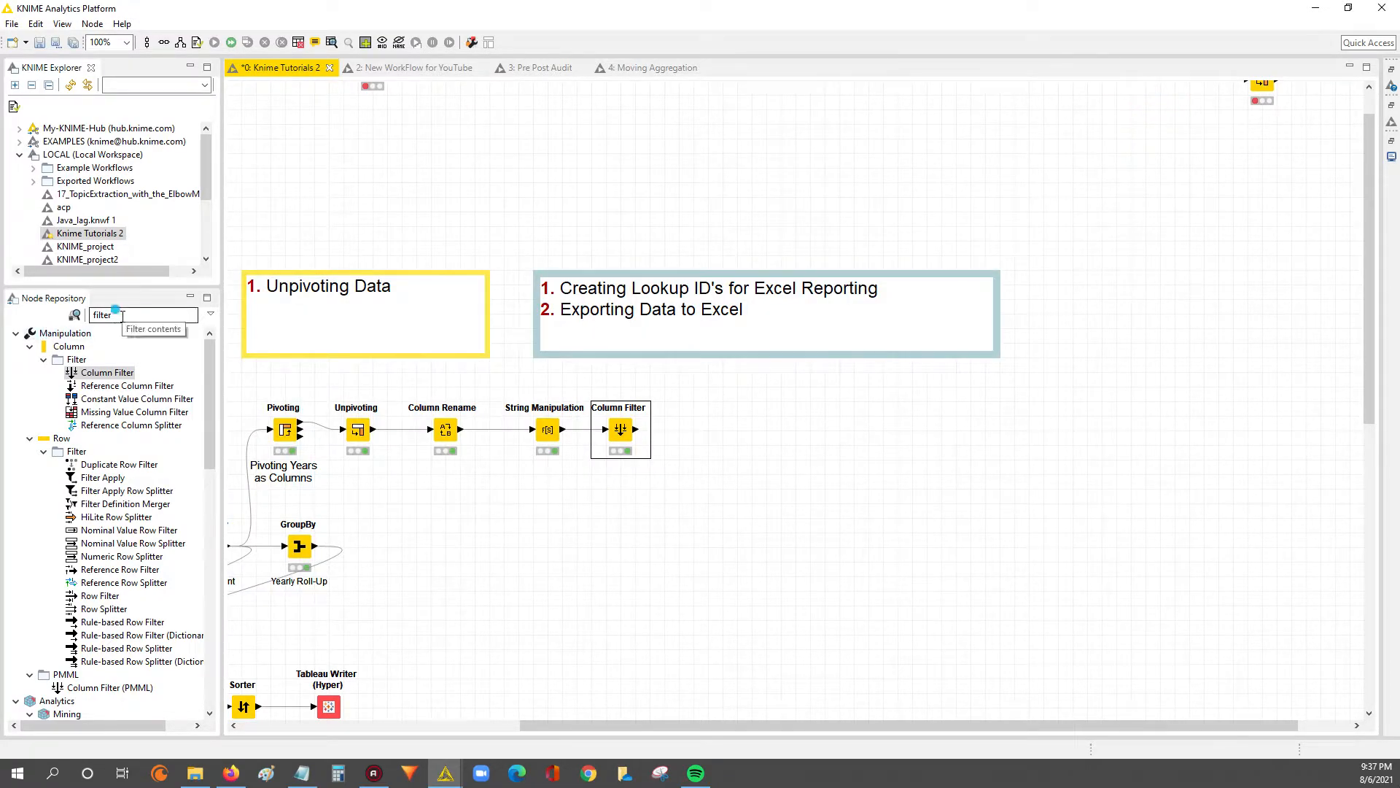
Add a Column Resorter node connected to the Column Filter output and clear its default label
{"action": "left_click_drag", "start_coordinate": [118, 315], "coordinate": [21, 335]}
{"action": "type", "text": "resort"}
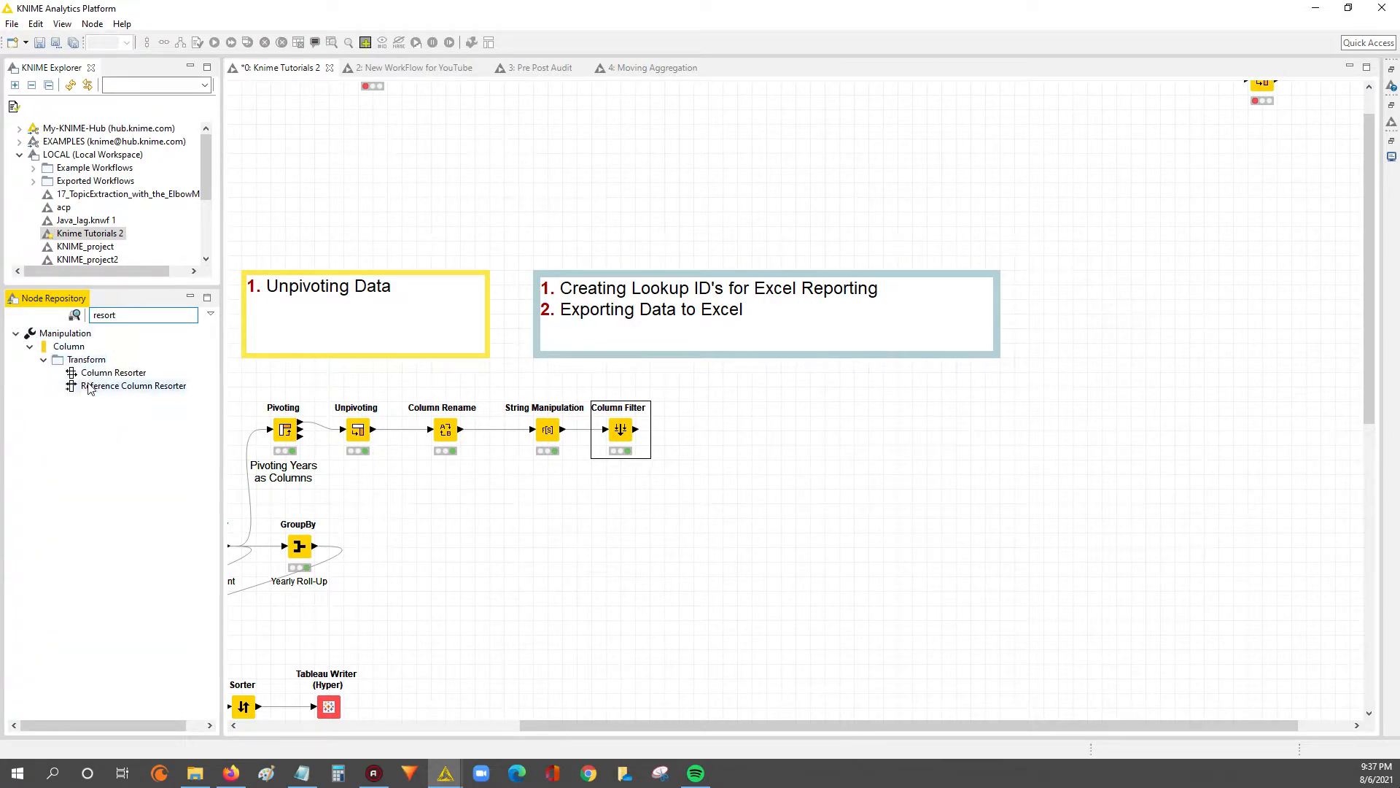
{"action": "left_click_drag", "start_coordinate": [94, 377], "coordinate": [693, 432]}
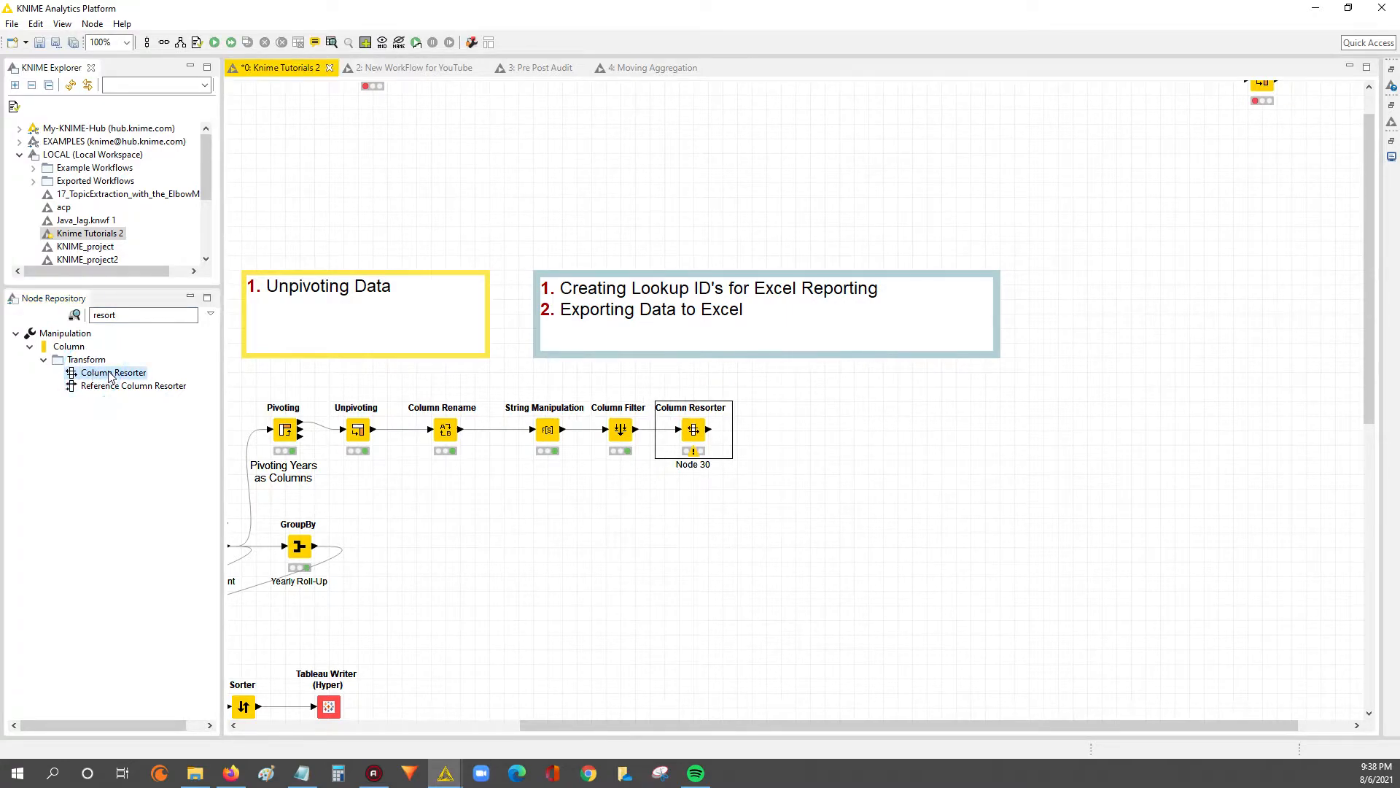
{"action": "left_click", "coordinate": [697, 469]}
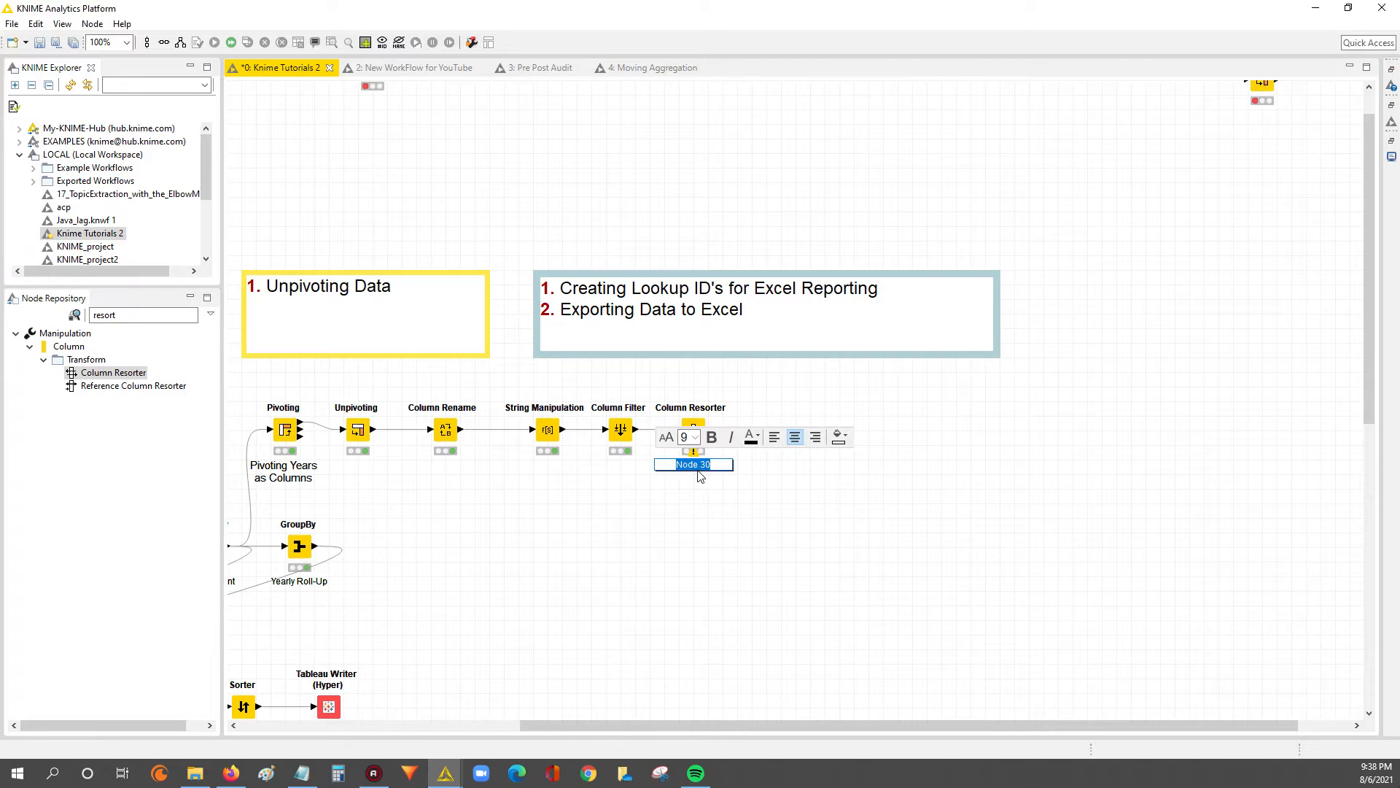
{"action": "key", "text": "BackSpace"}
{"action": "left_click", "coordinate": [713, 502]}
Open the Column Resorter's configuration and move the Yr_Dept_ID column to the first place
{"action": "left_click", "coordinate": [699, 433]}
{"action": "double_click", "coordinate": [692, 430]}
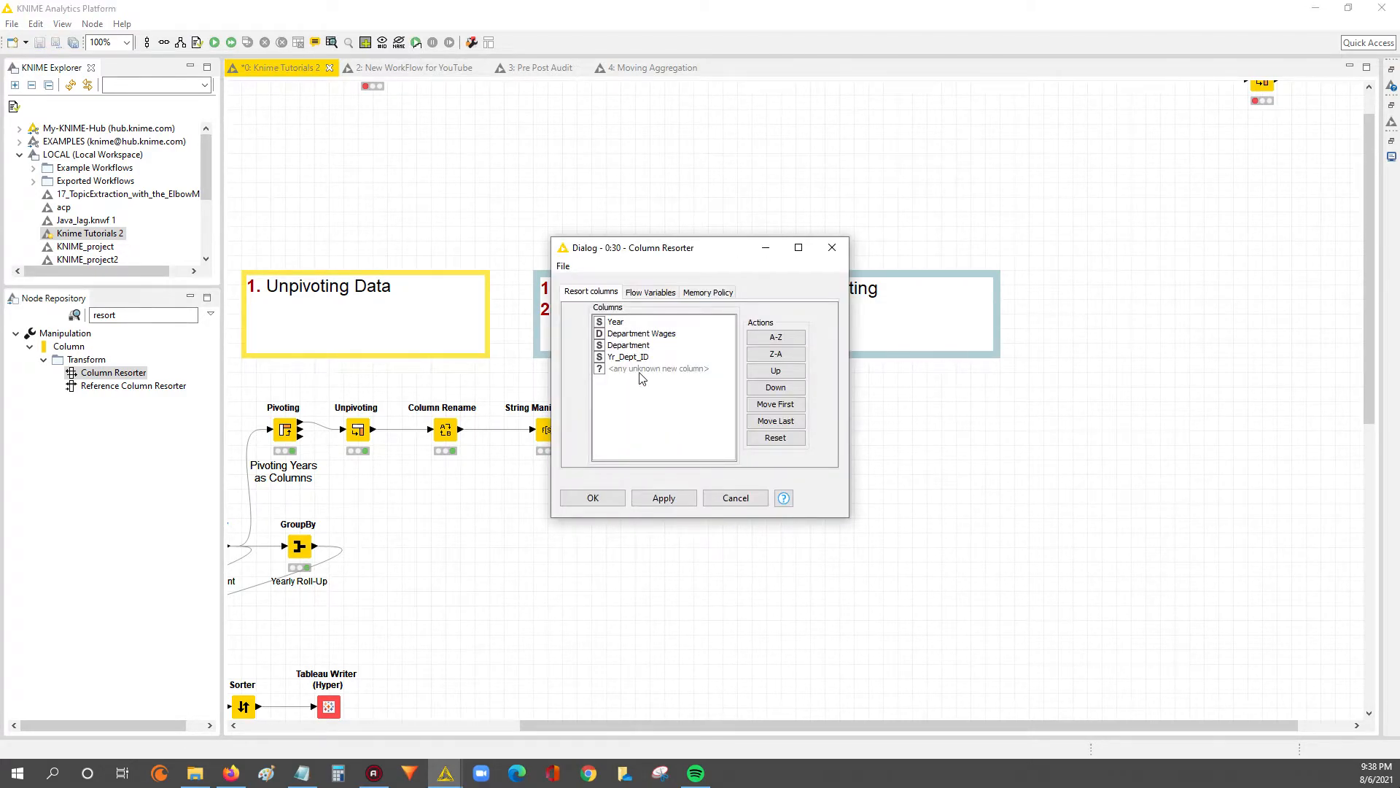
{"action": "left_click", "coordinate": [620, 321]}
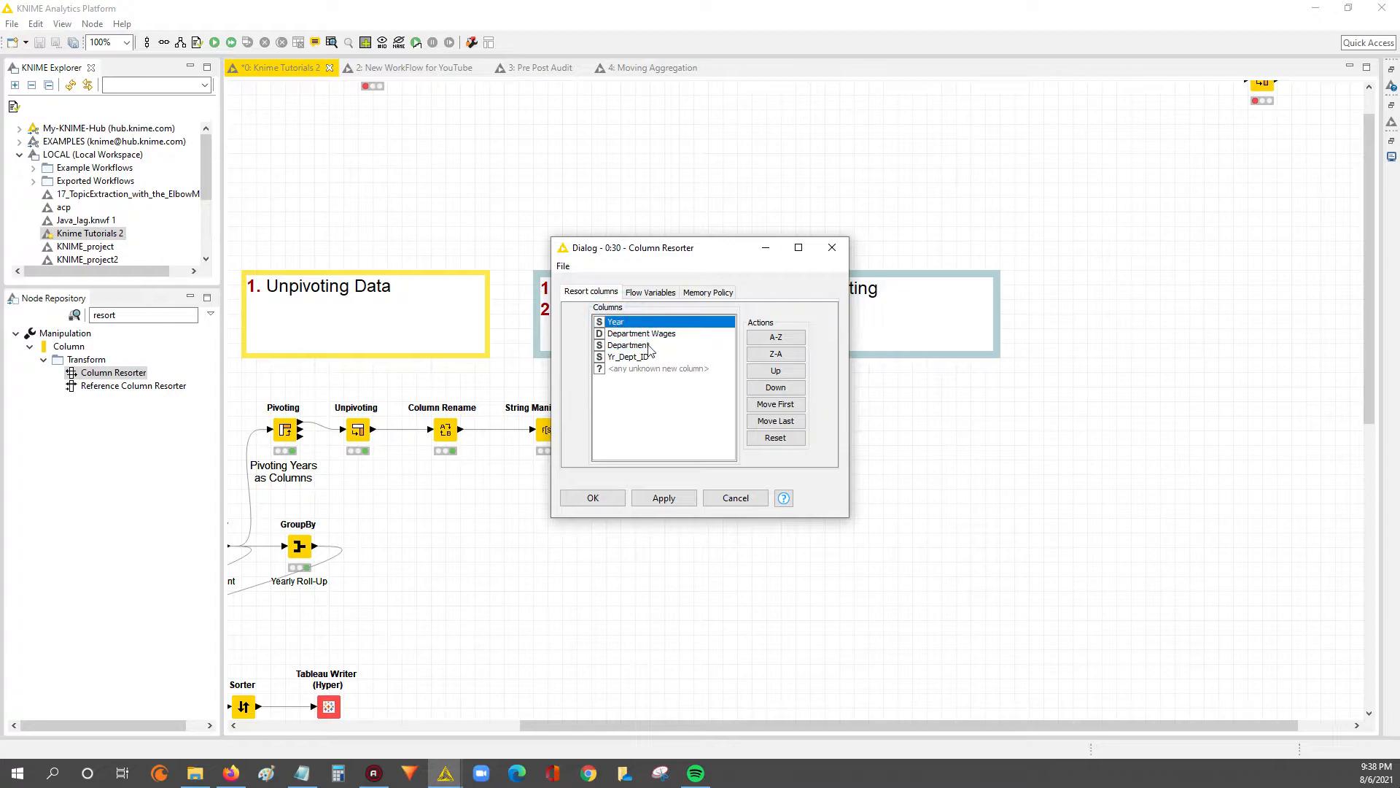
{"action": "left_click", "coordinate": [627, 357]}
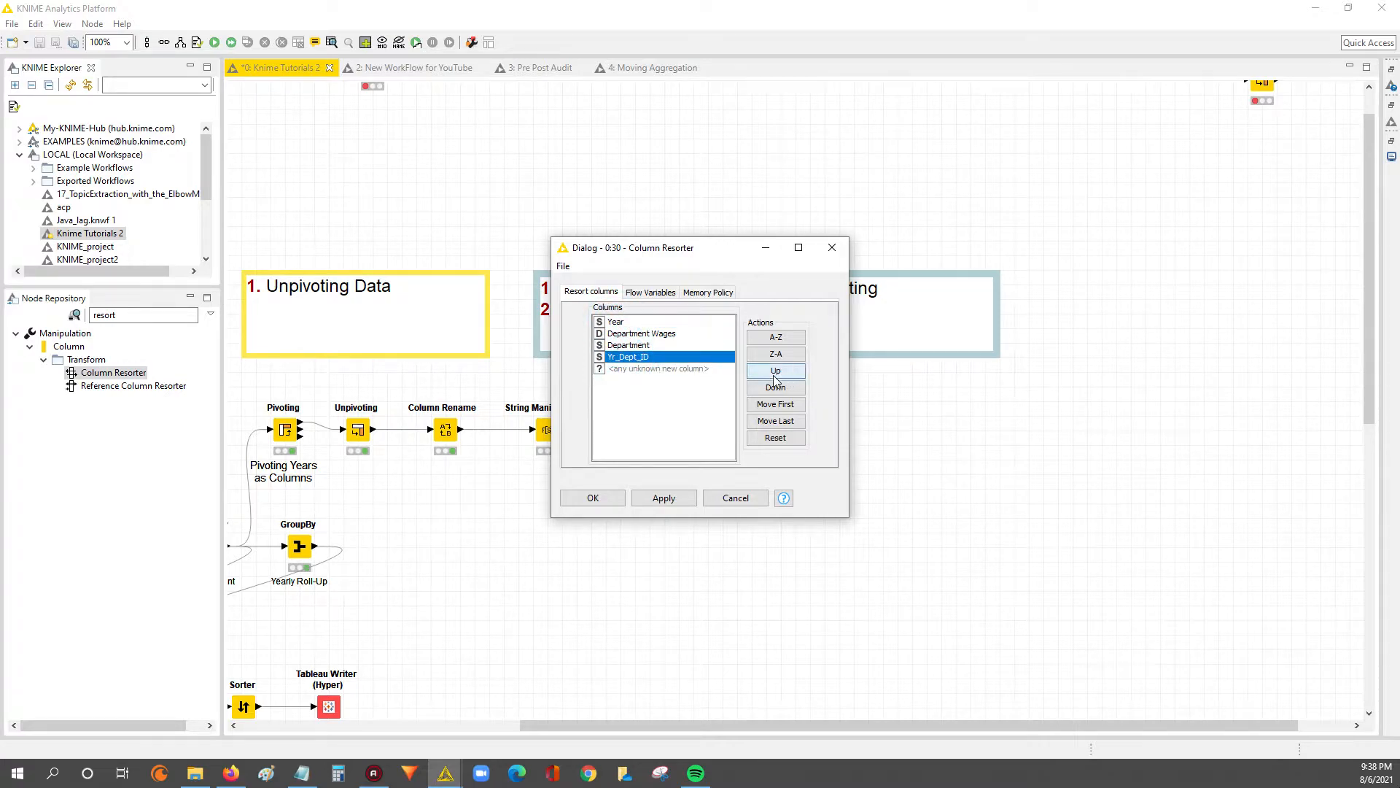
{"action": "left_click", "coordinate": [775, 404]}
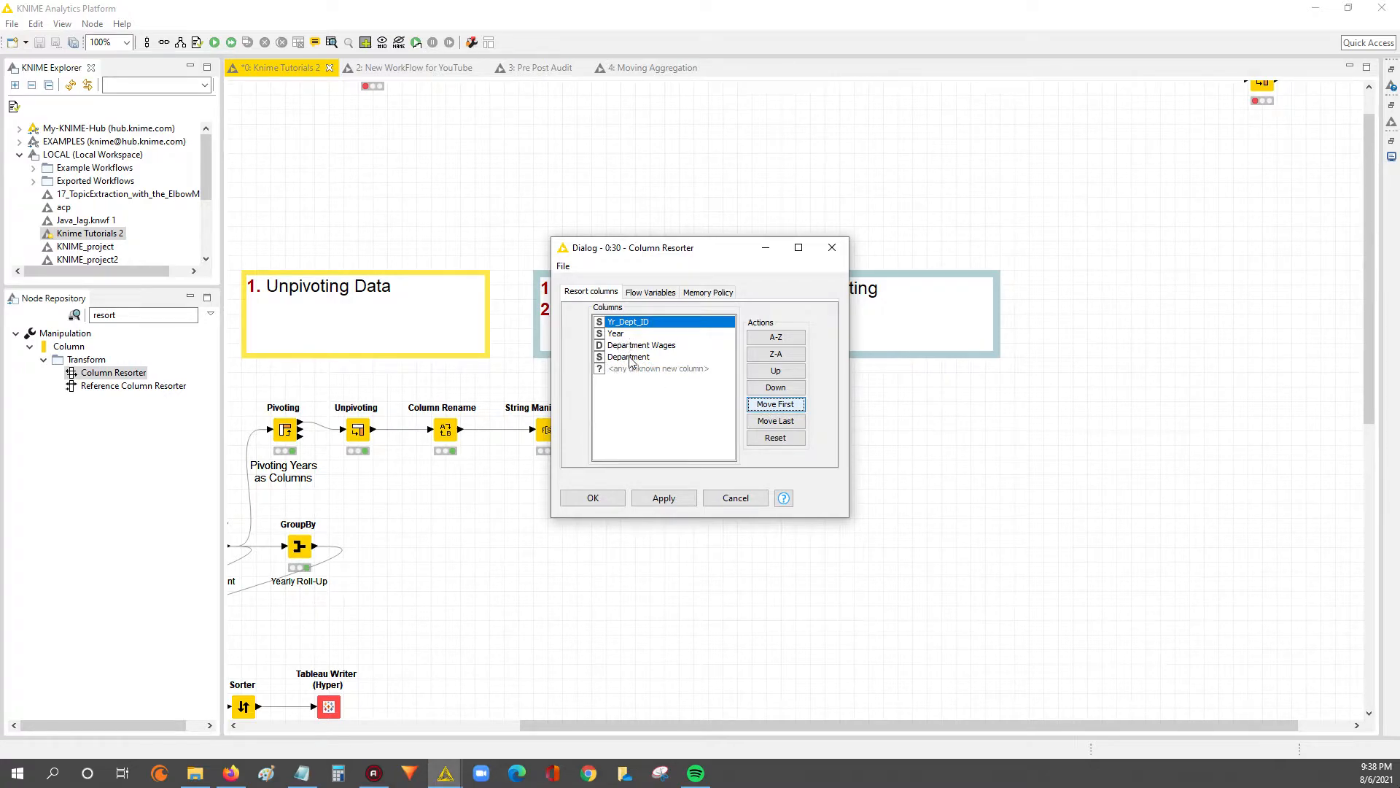
Move the Department column up one place so it precedes Department Wages
{"action": "left_click", "coordinate": [610, 334]}
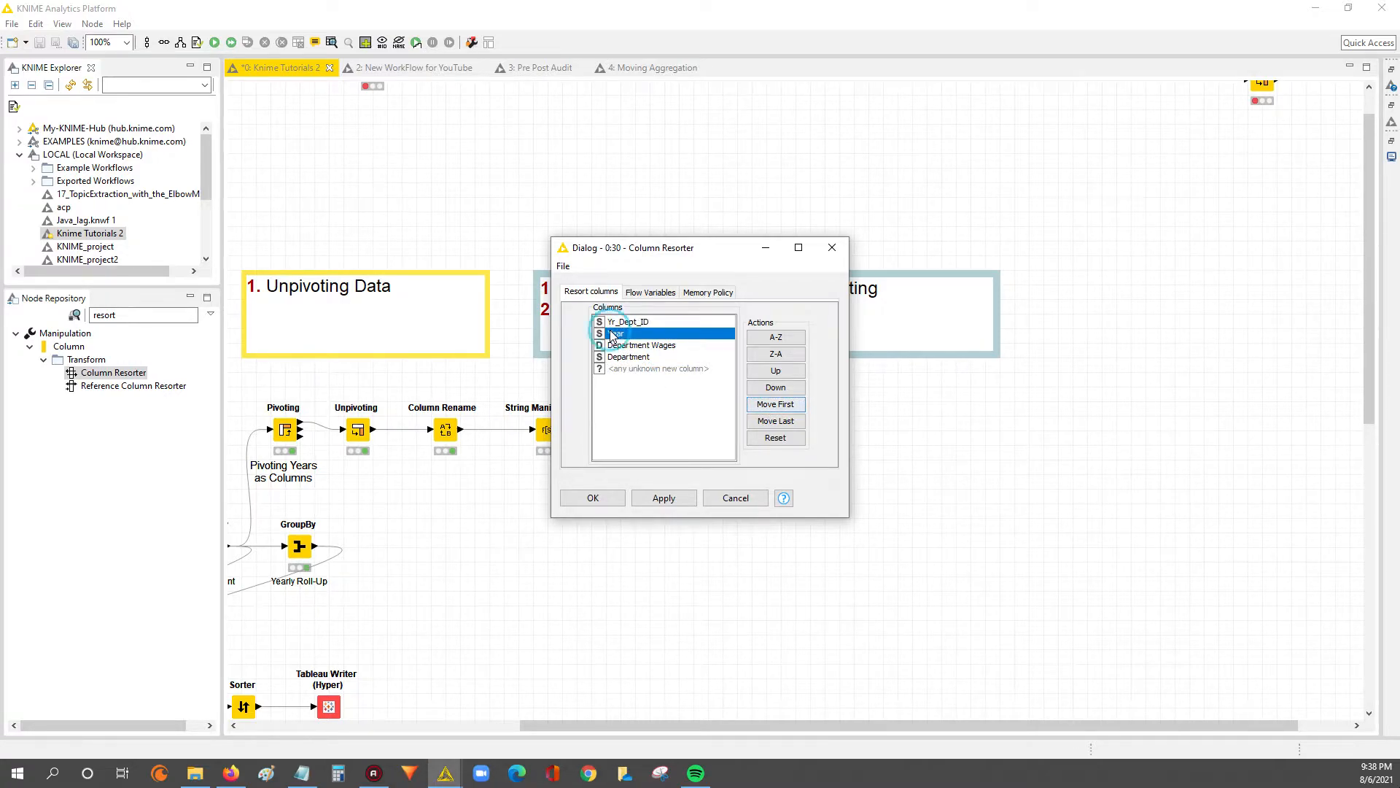
{"action": "left_click", "coordinate": [632, 362]}
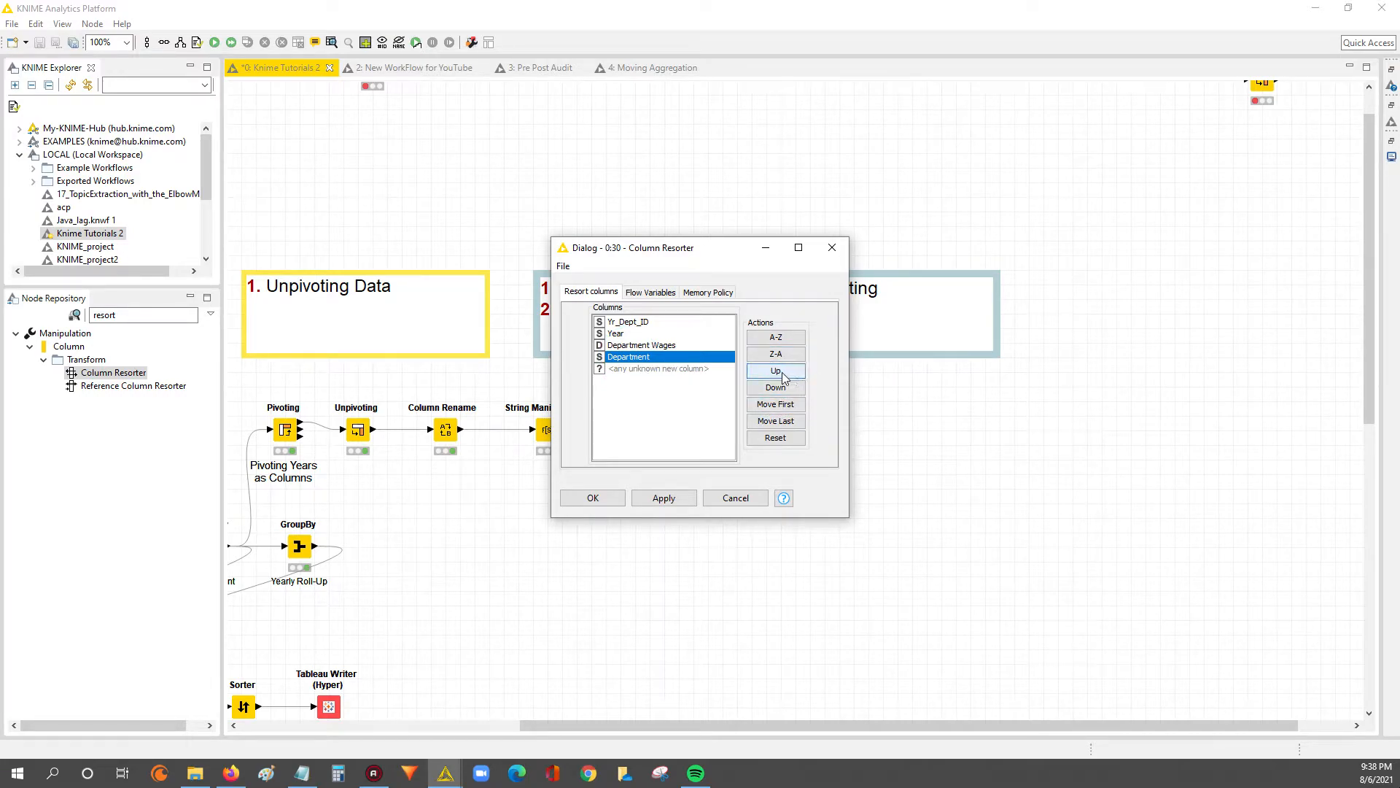
{"action": "left_click", "coordinate": [775, 370]}
Review the order of the listed columns, including the placeholder entry for any unknown new column
{"action": "left_click", "coordinate": [626, 358]}
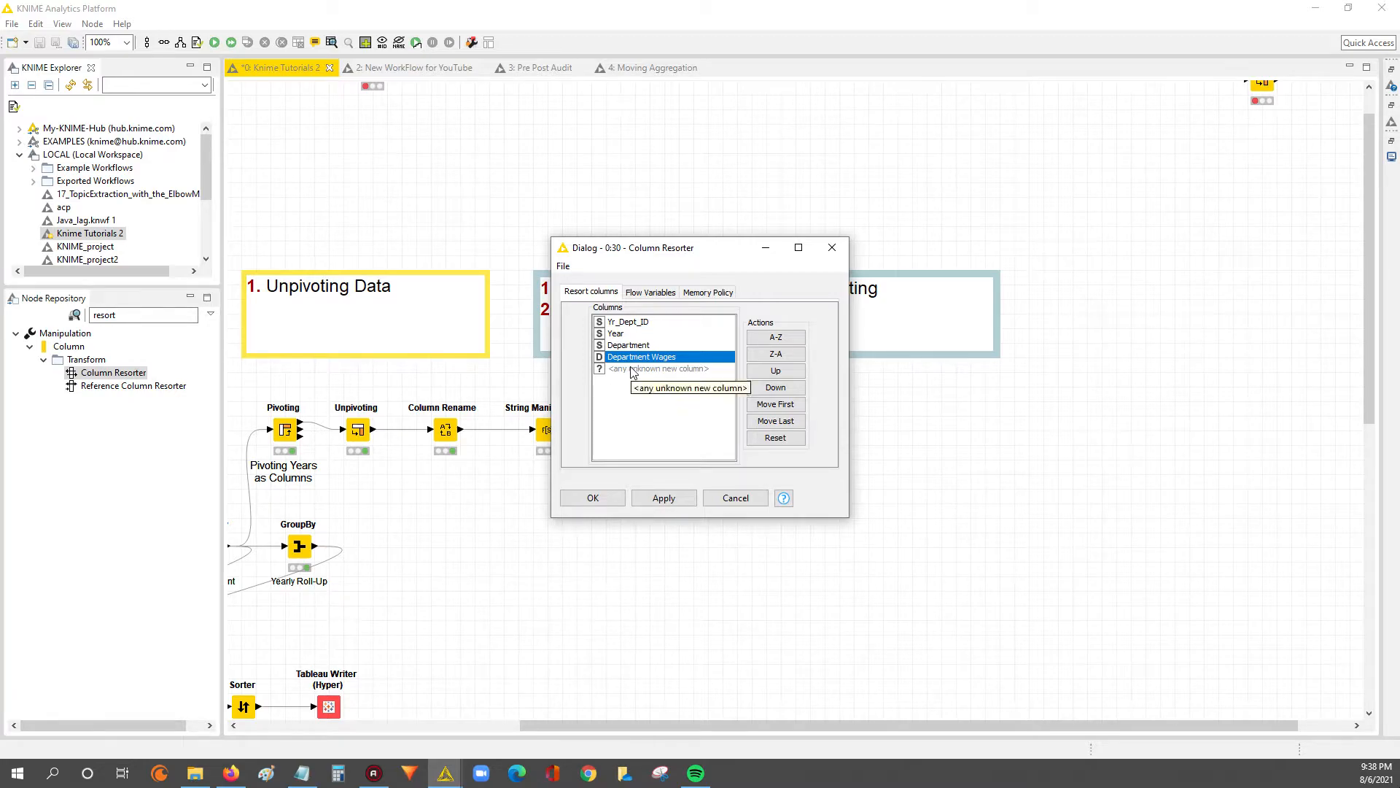
{"action": "left_click", "coordinate": [633, 370]}
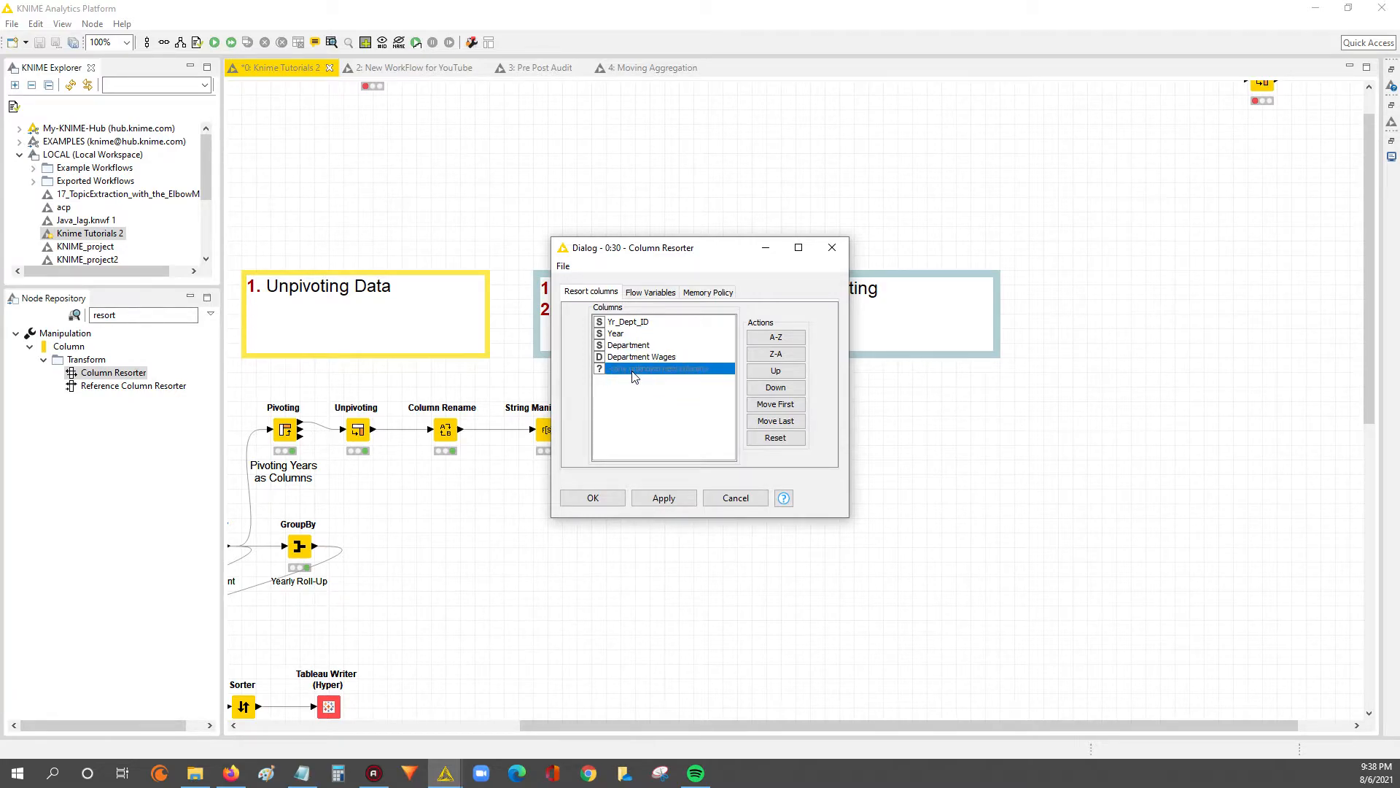
{"action": "left_click", "coordinate": [629, 361]}
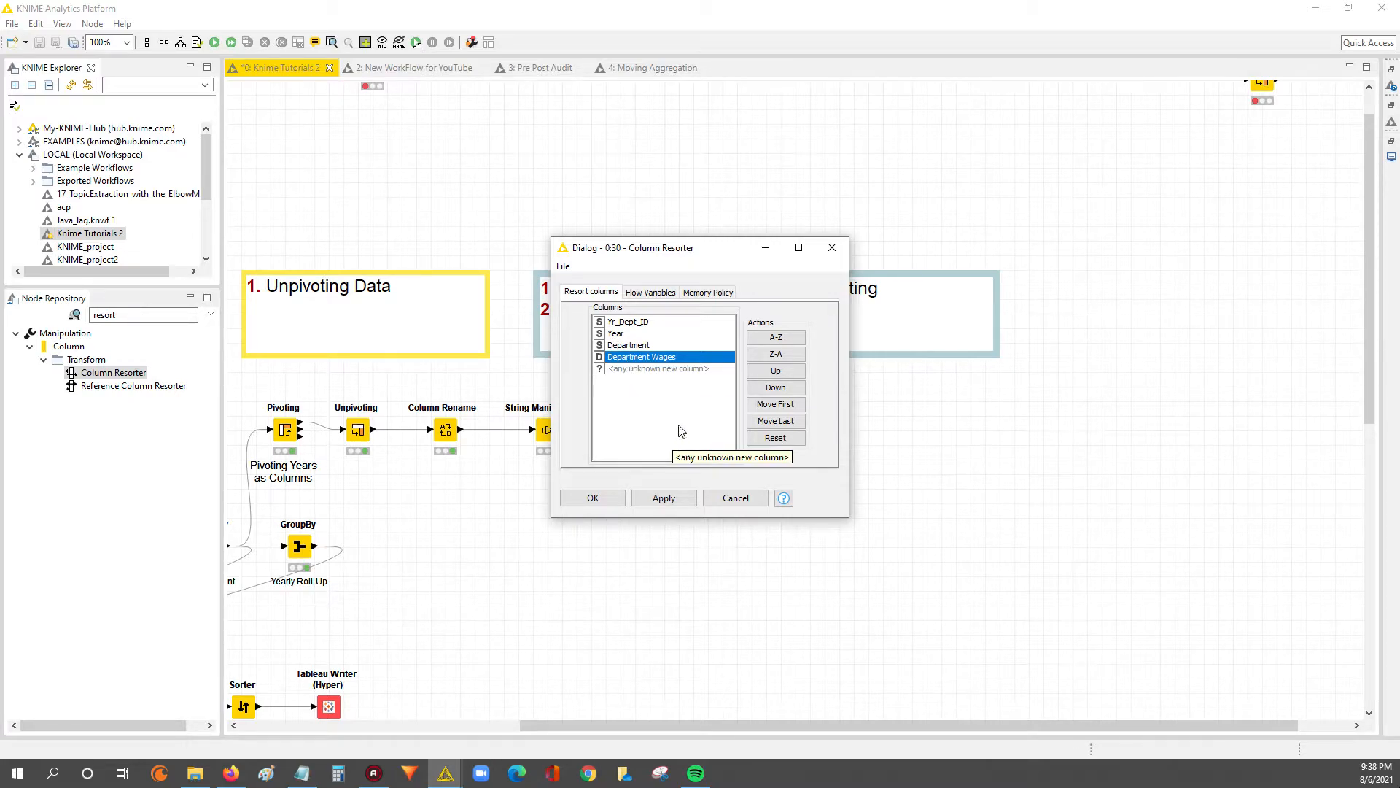
{"action": "left_click", "coordinate": [659, 372]}
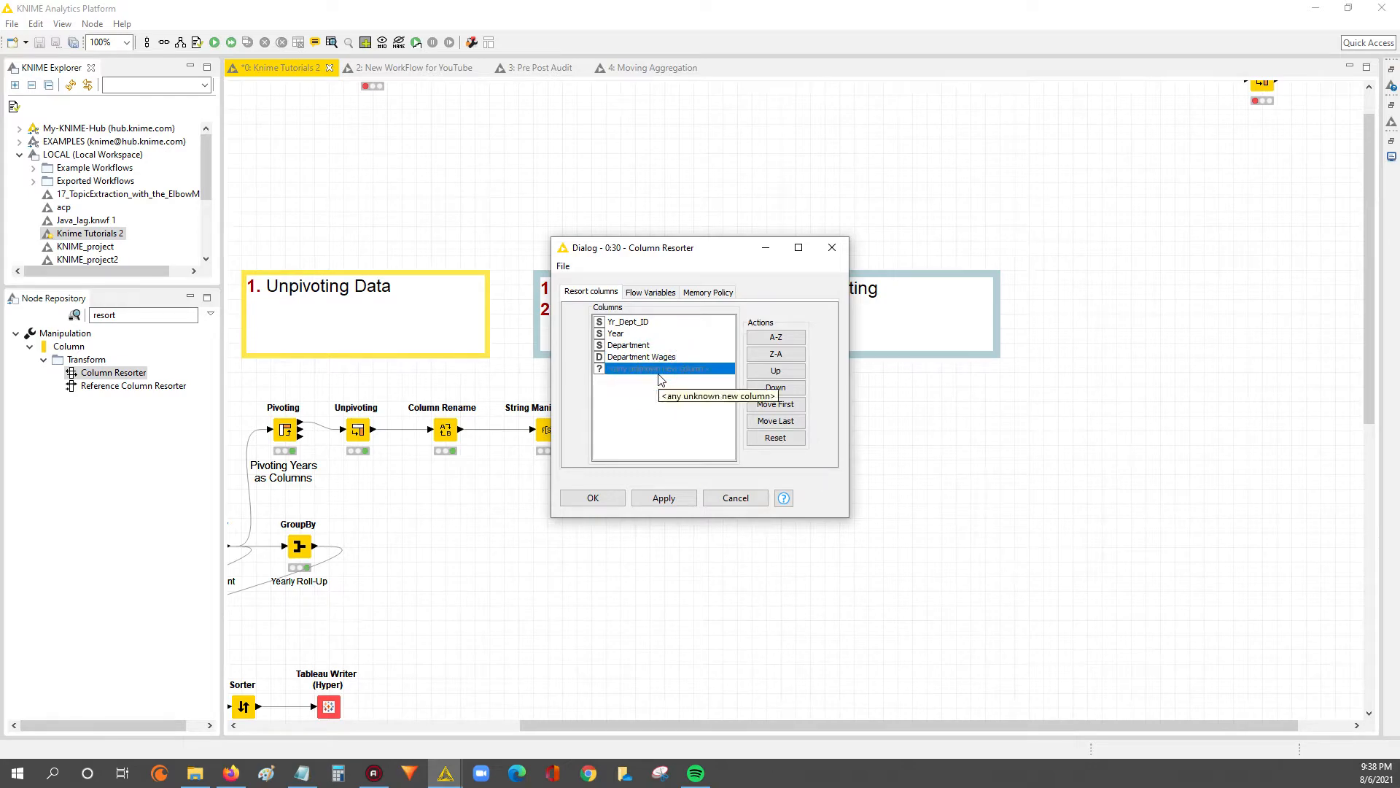
{"action": "left_click", "coordinate": [652, 358]}
{"action": "left_click", "coordinate": [658, 375]}
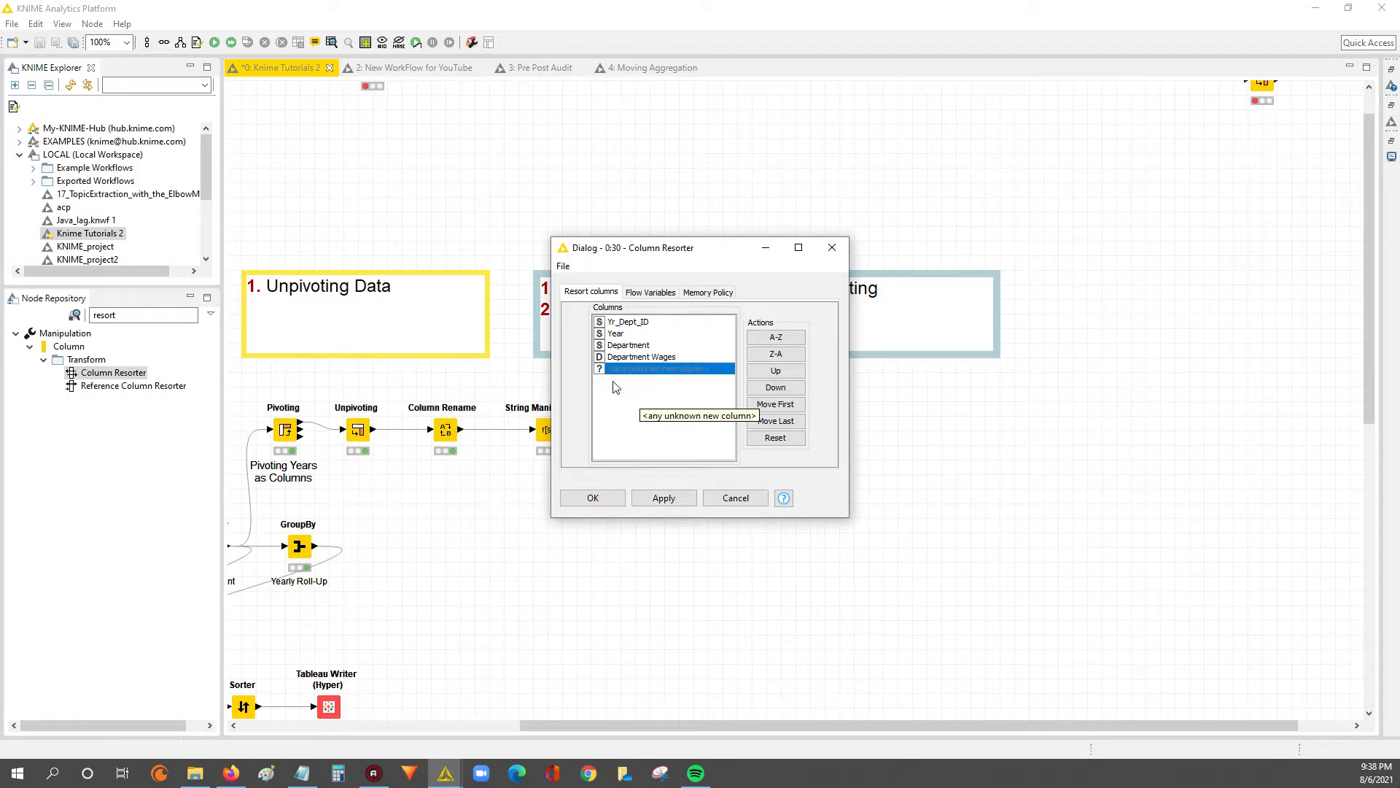
{"action": "left_click", "coordinate": [669, 371]}
{"action": "left_click", "coordinate": [632, 321]}
{"action": "left_click", "coordinate": [632, 333]}
{"action": "left_click", "coordinate": [632, 345]}
{"action": "left_click", "coordinate": [634, 357]}
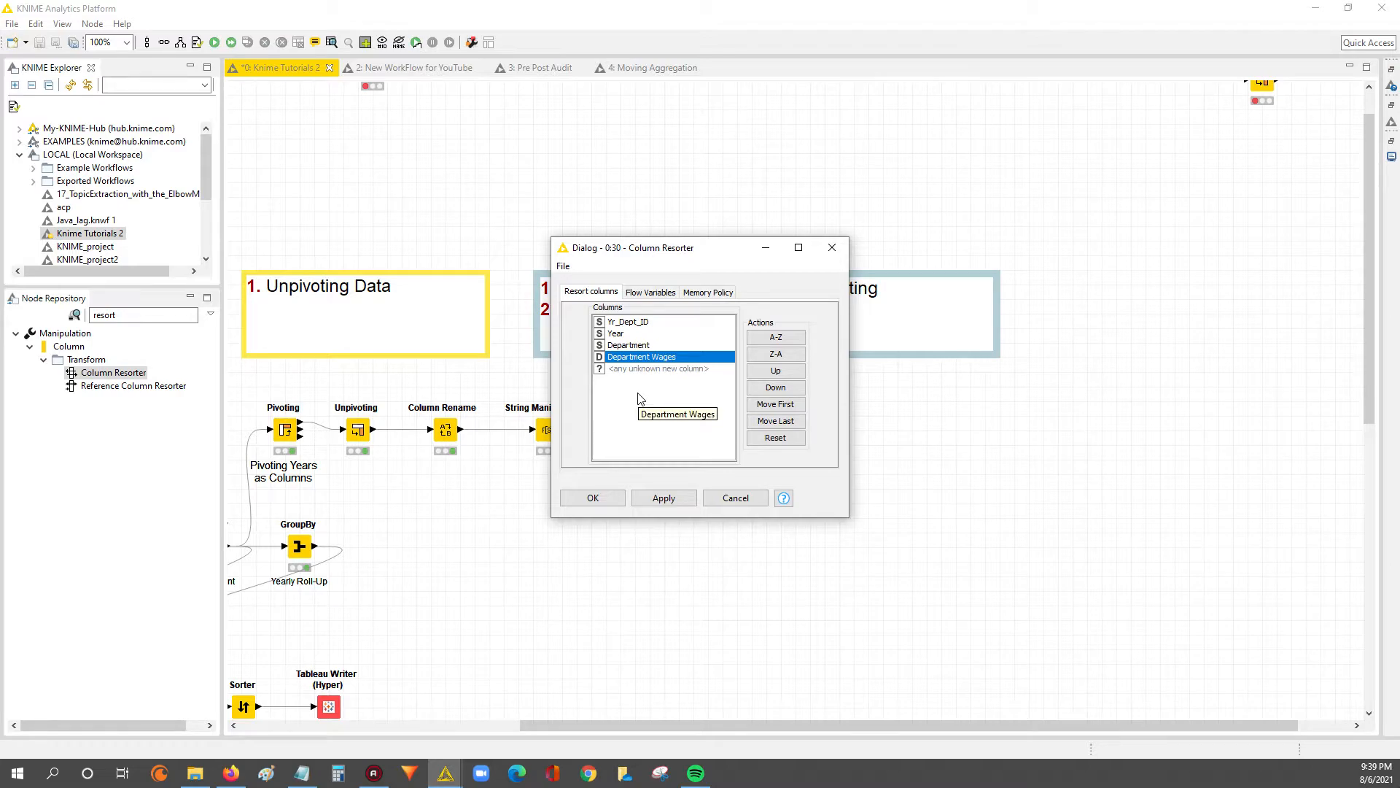
Apply and confirm the new column order, and execute the Column Resorter node
{"action": "left_click", "coordinate": [664, 499]}
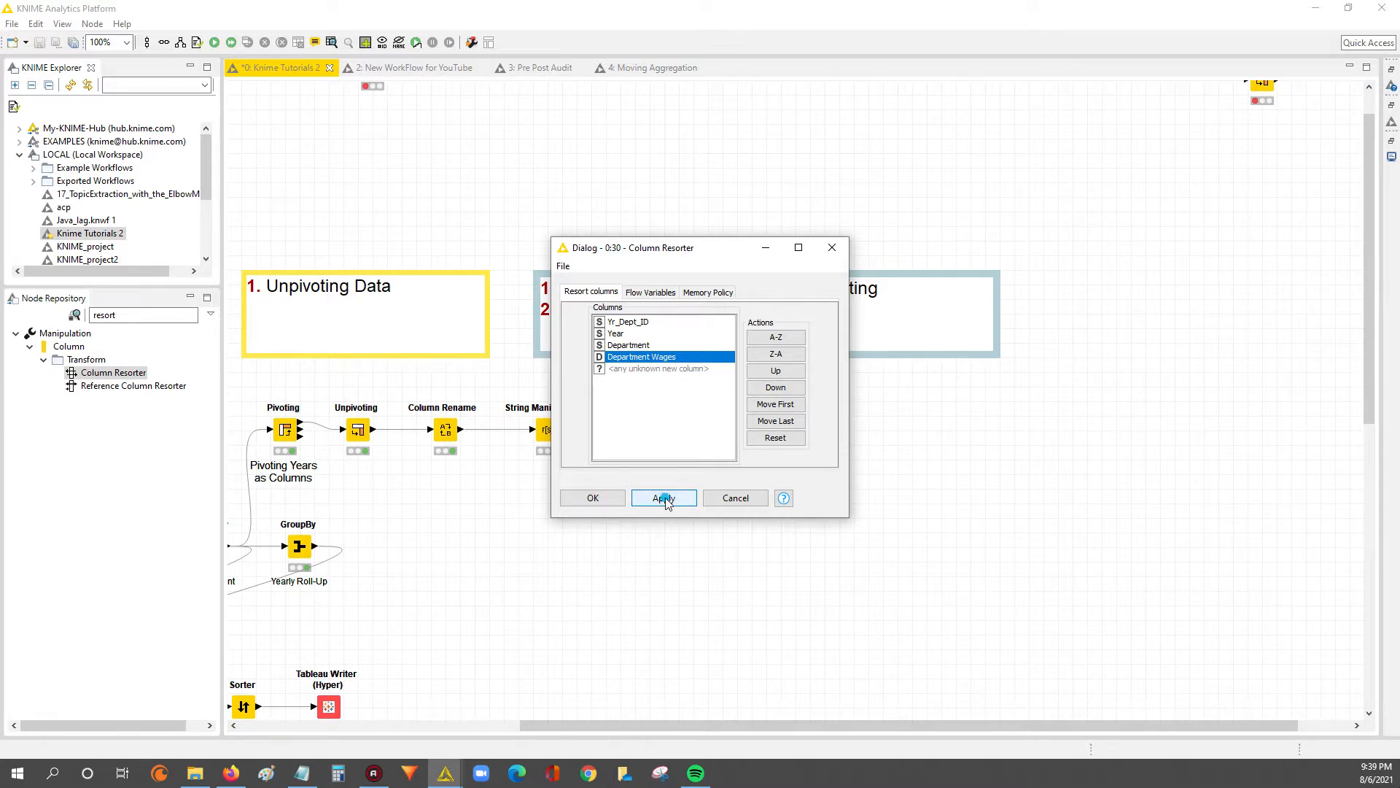
{"action": "left_click", "coordinate": [593, 498]}
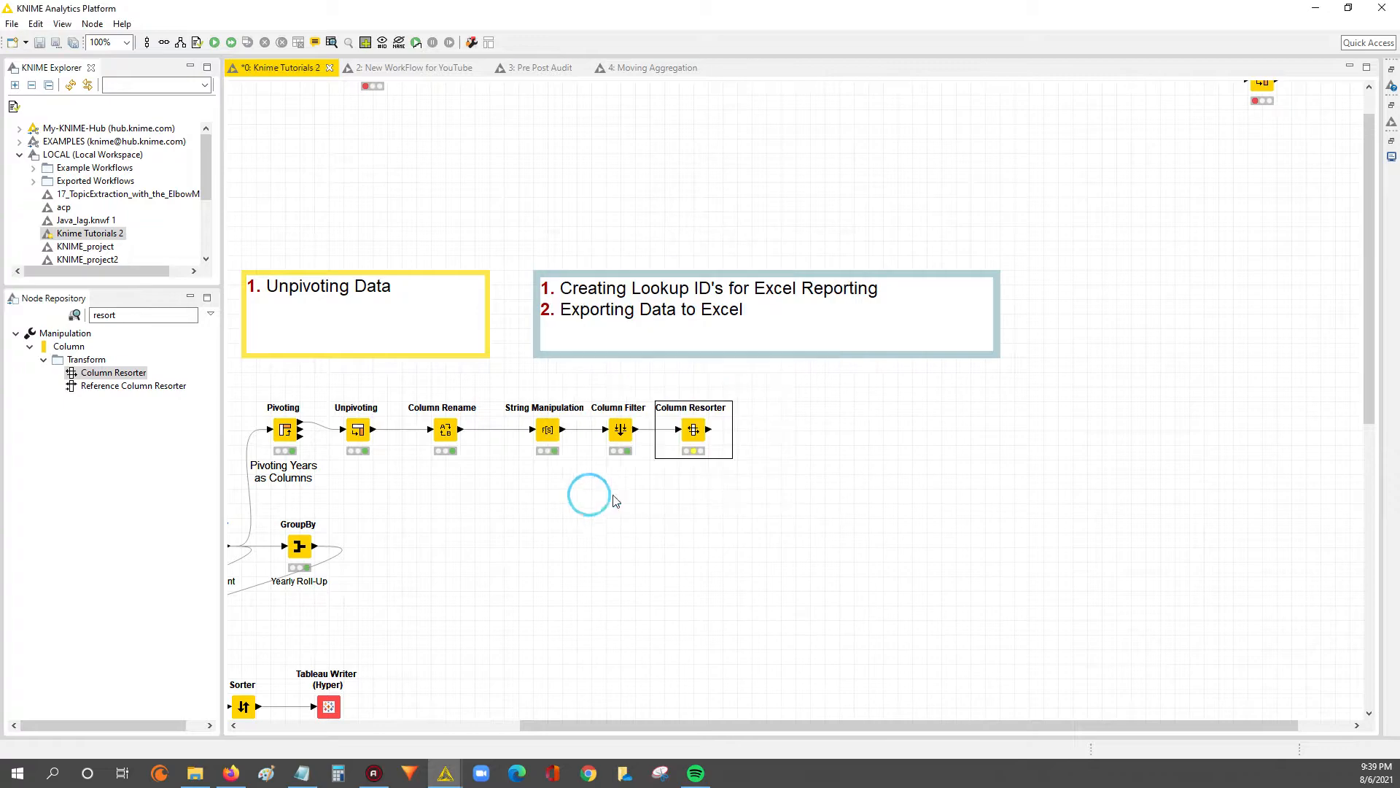
{"action": "right_click", "coordinate": [694, 433]}
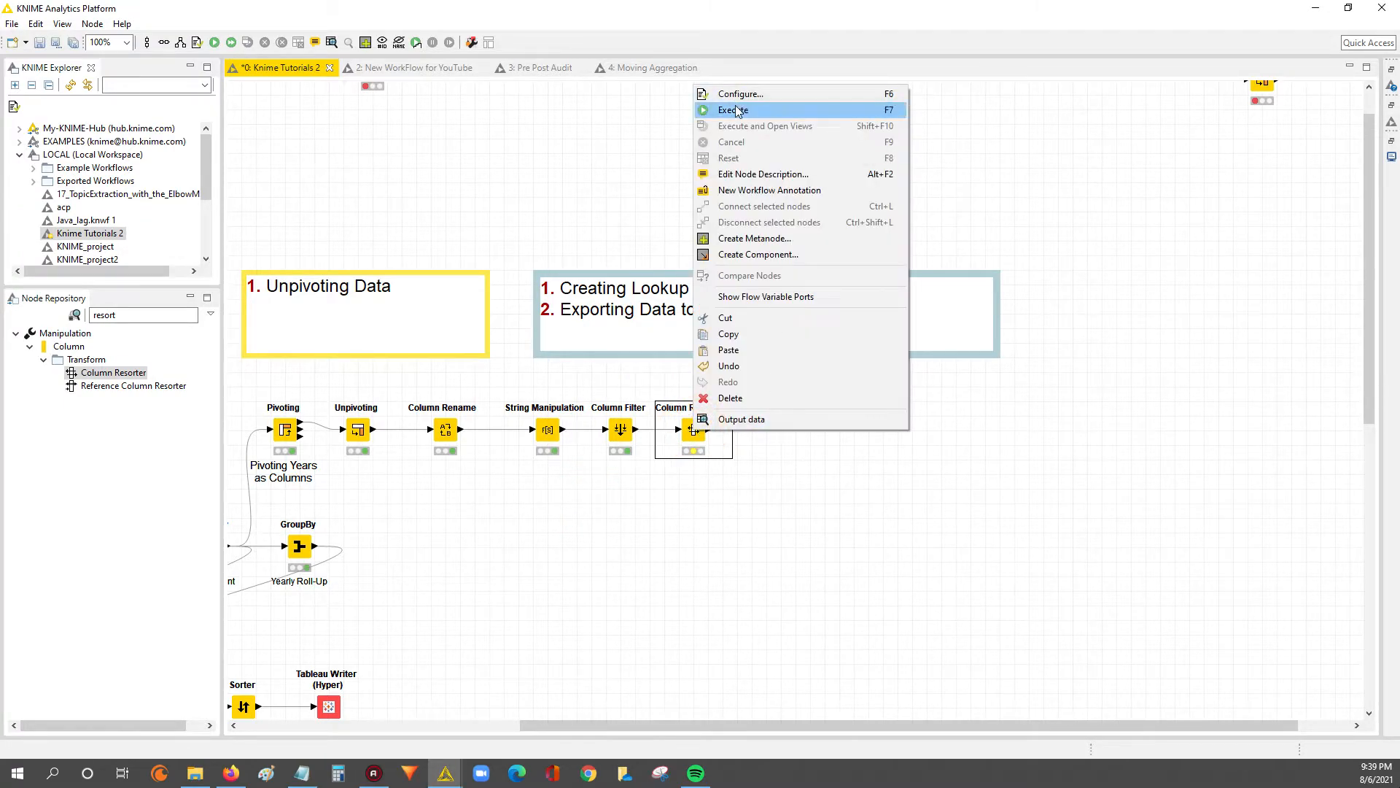
{"action": "left_click", "coordinate": [738, 112]}
Inspect the Column Resorter's output table with its columns widened to show the full headers, and close it
{"action": "right_click", "coordinate": [694, 436]}
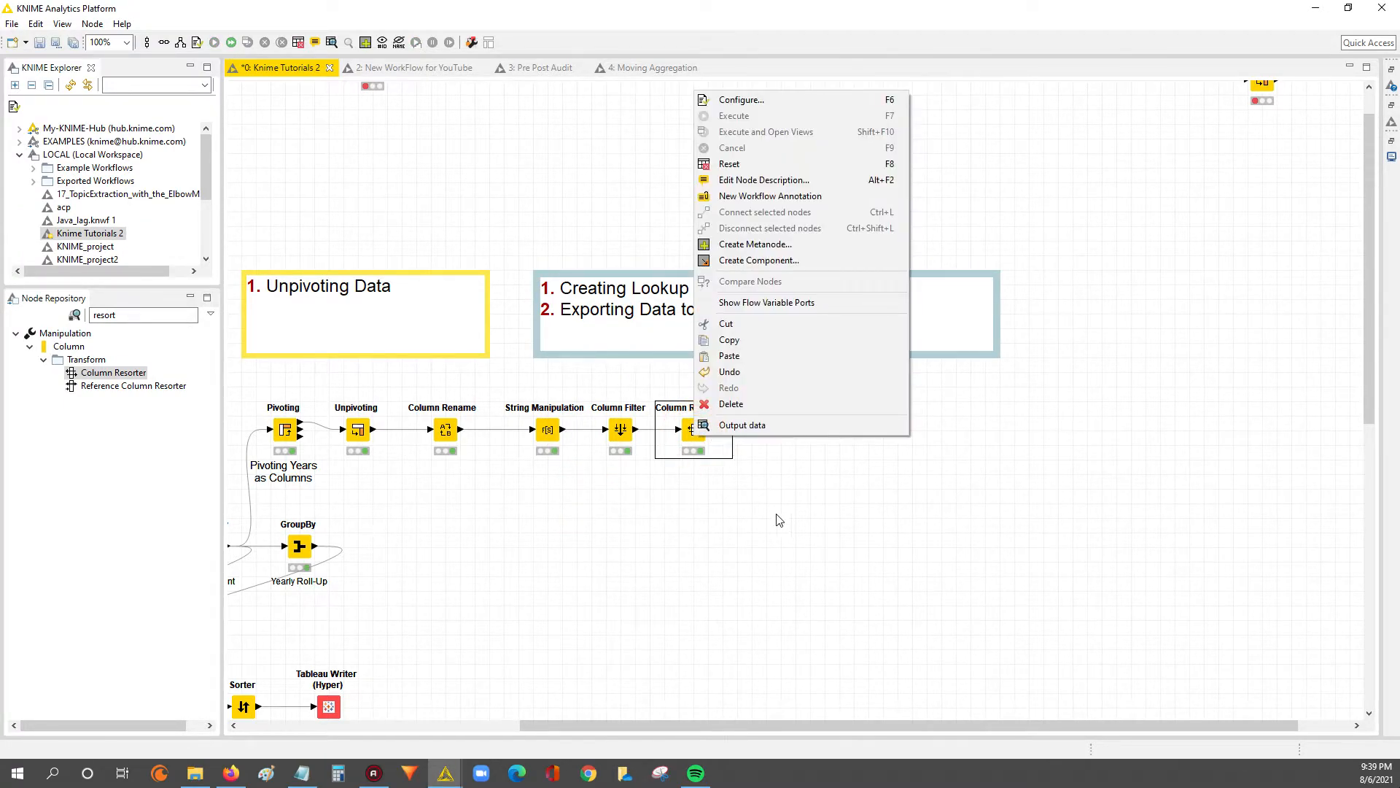
{"action": "left_click", "coordinate": [750, 426]}
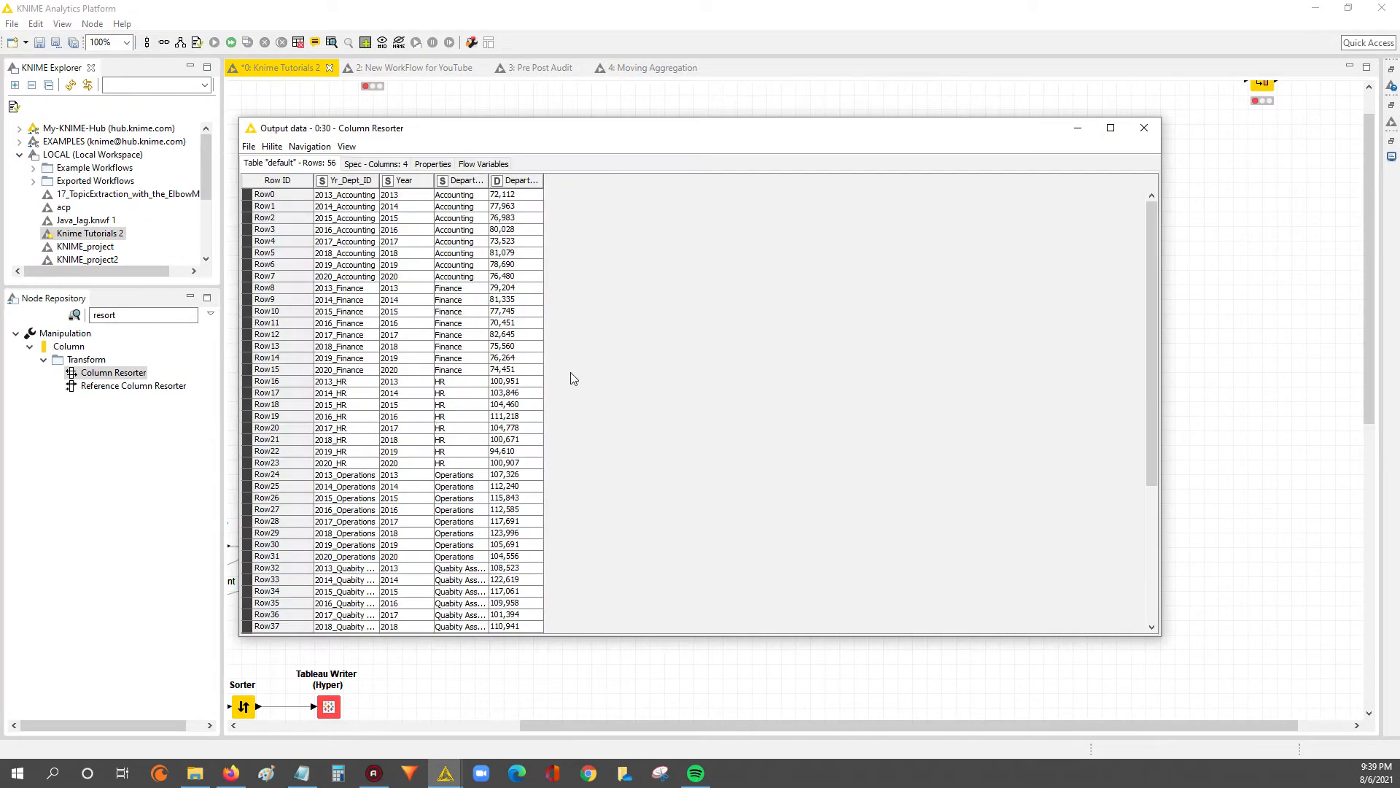
{"action": "double_click", "coordinate": [378, 180]}
{"action": "left_click_drag", "start_coordinate": [464, 181], "coordinate": [710, 177]}
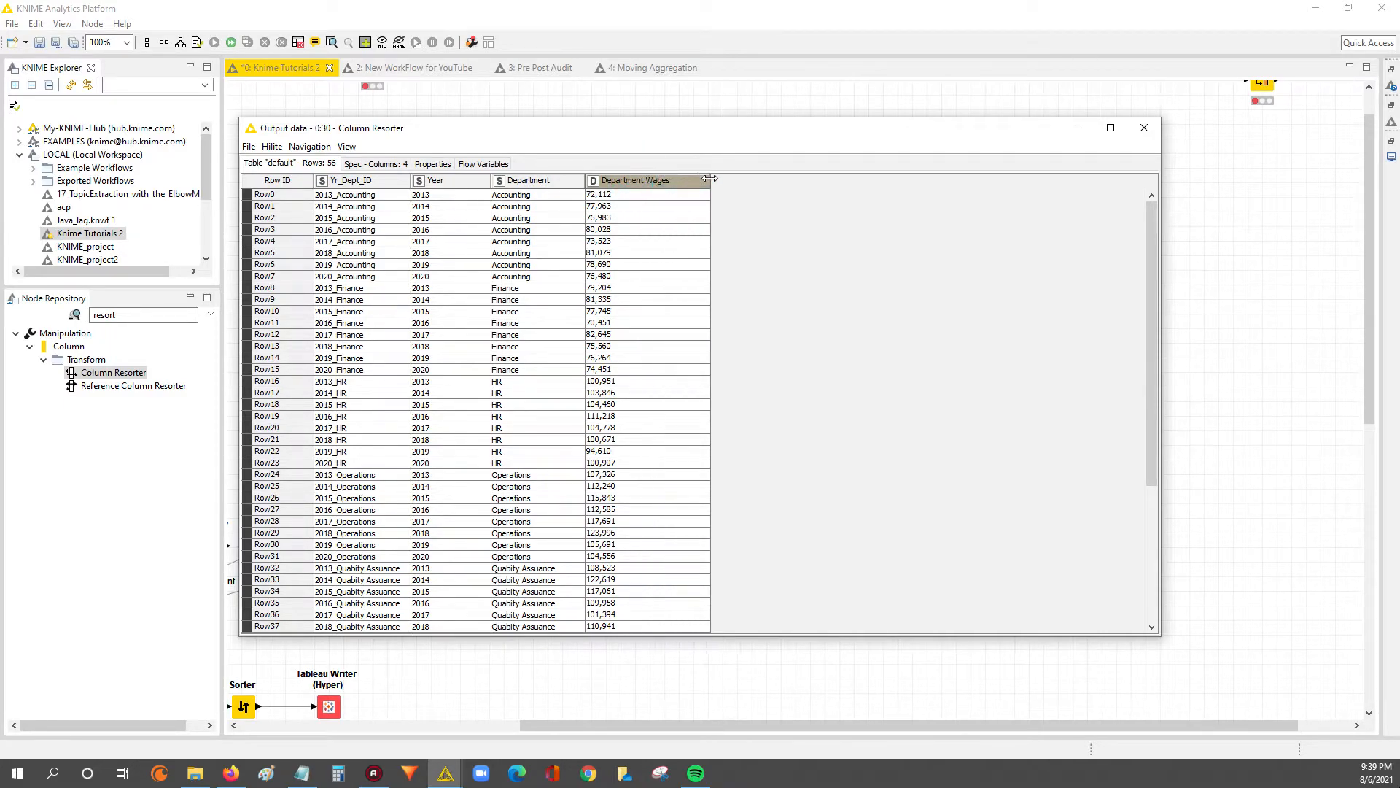
{"action": "left_click", "coordinate": [1145, 129]}
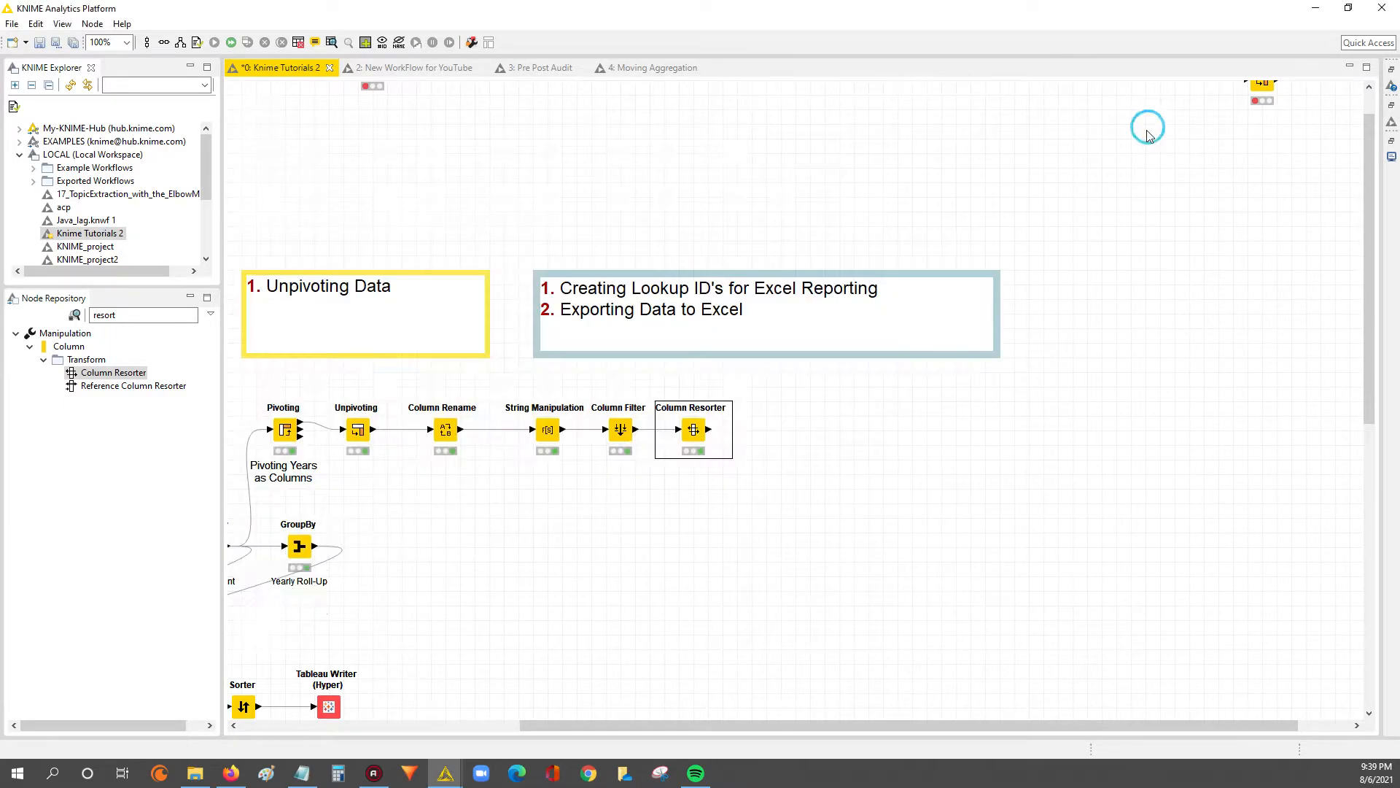
Add an Excel Writer (XLS) node connected to the Column Resorter output and clear its default label
{"action": "double_click", "coordinate": [146, 314]}
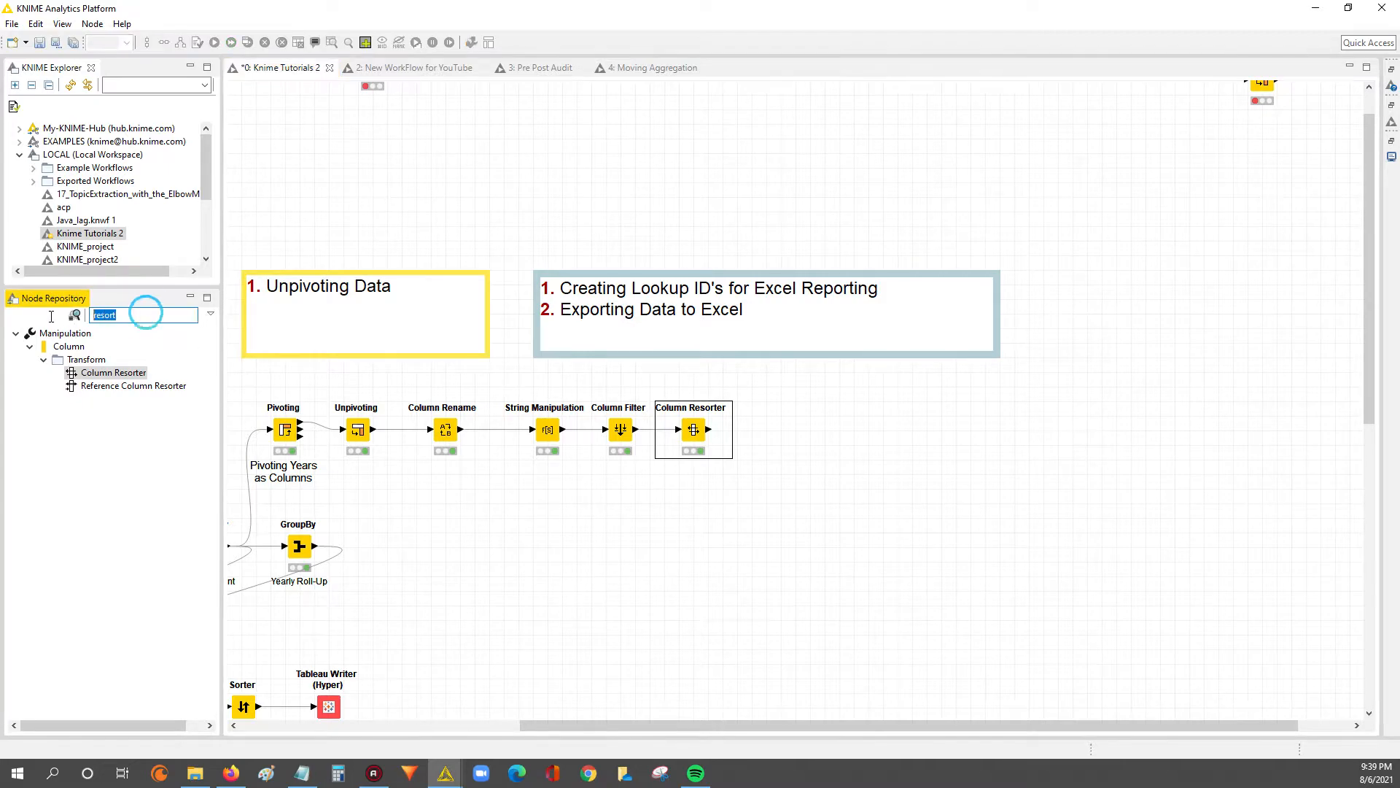
{"action": "type", "text": "e"}
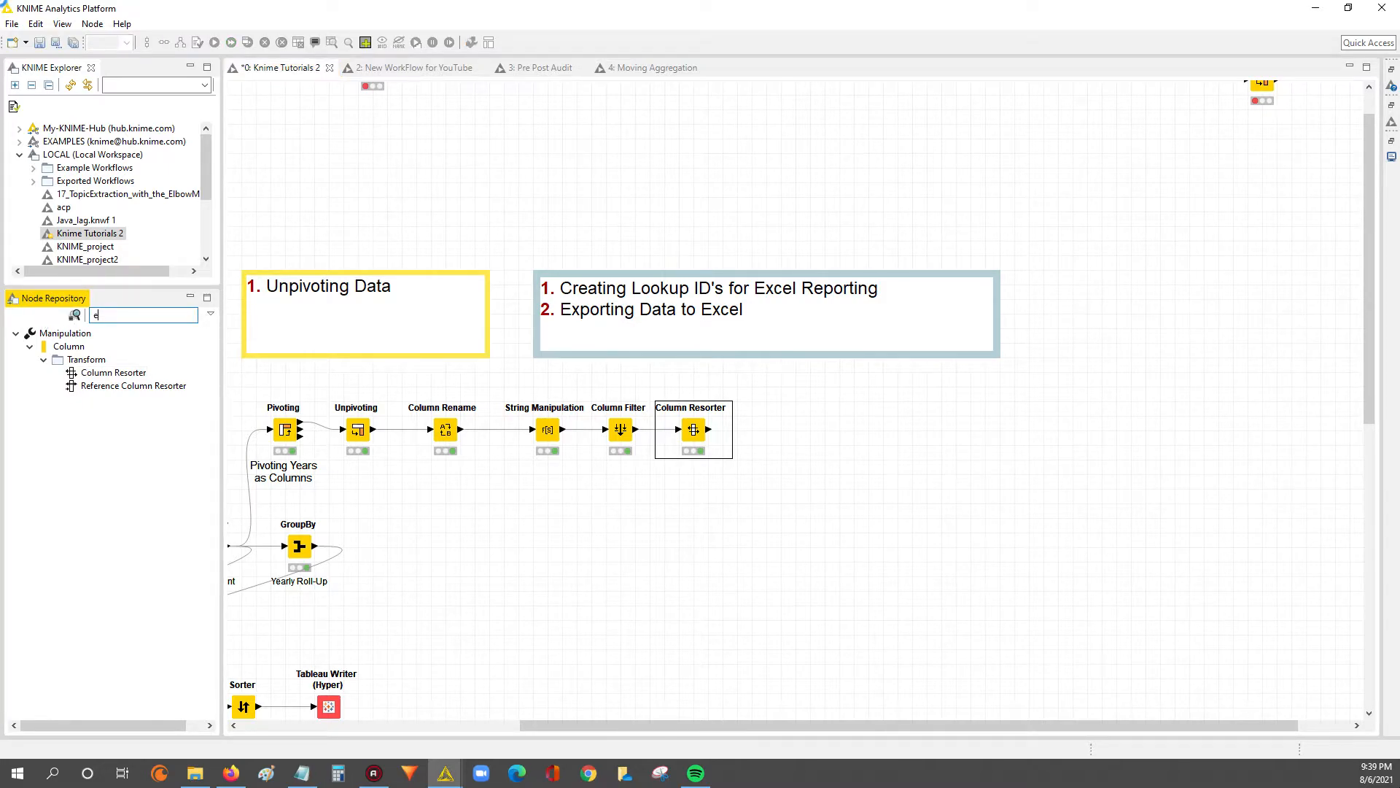
{"action": "type", "text": "xcel"}
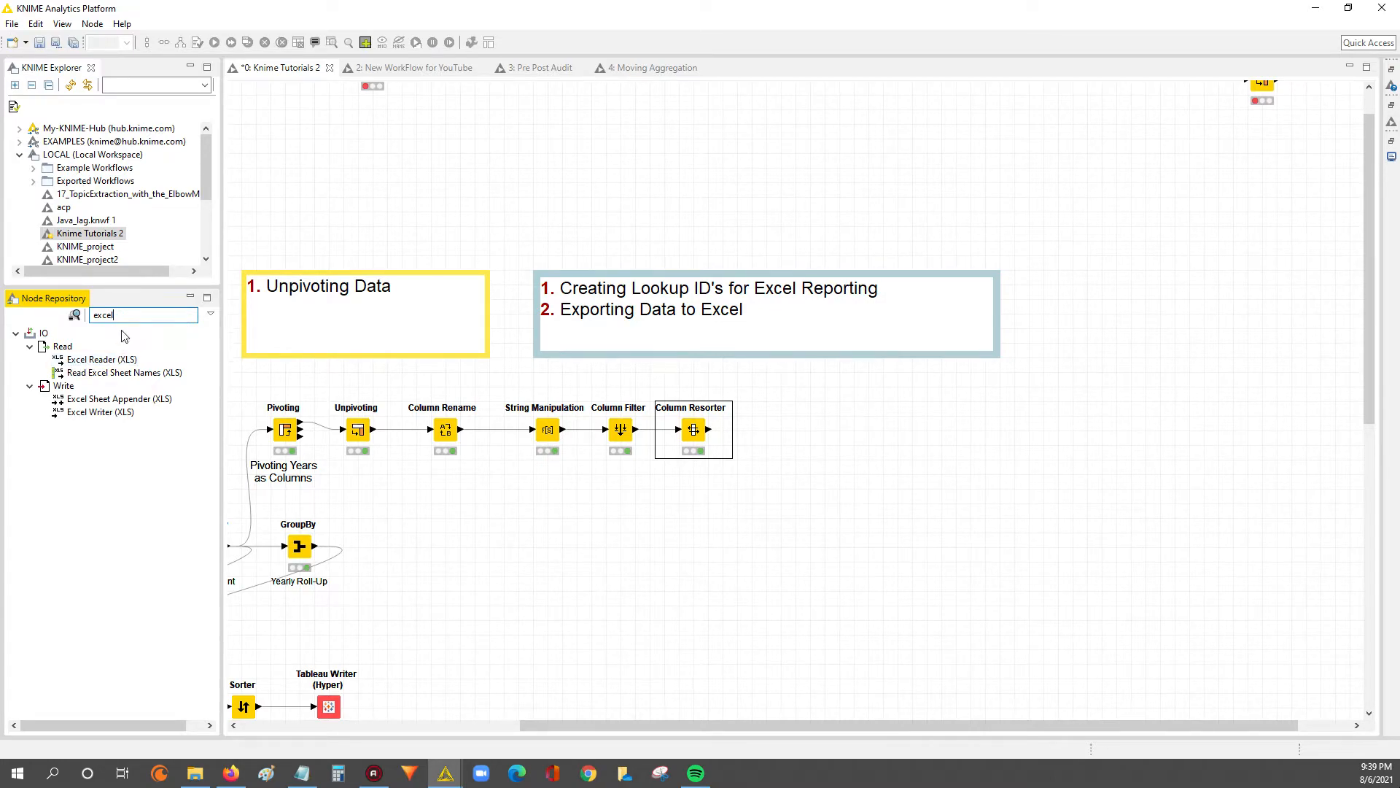
{"action": "left_click", "coordinate": [95, 361]}
{"action": "left_click_drag", "start_coordinate": [89, 413], "coordinate": [809, 430]}
{"action": "left_click_drag", "start_coordinate": [709, 429], "coordinate": [796, 430]}
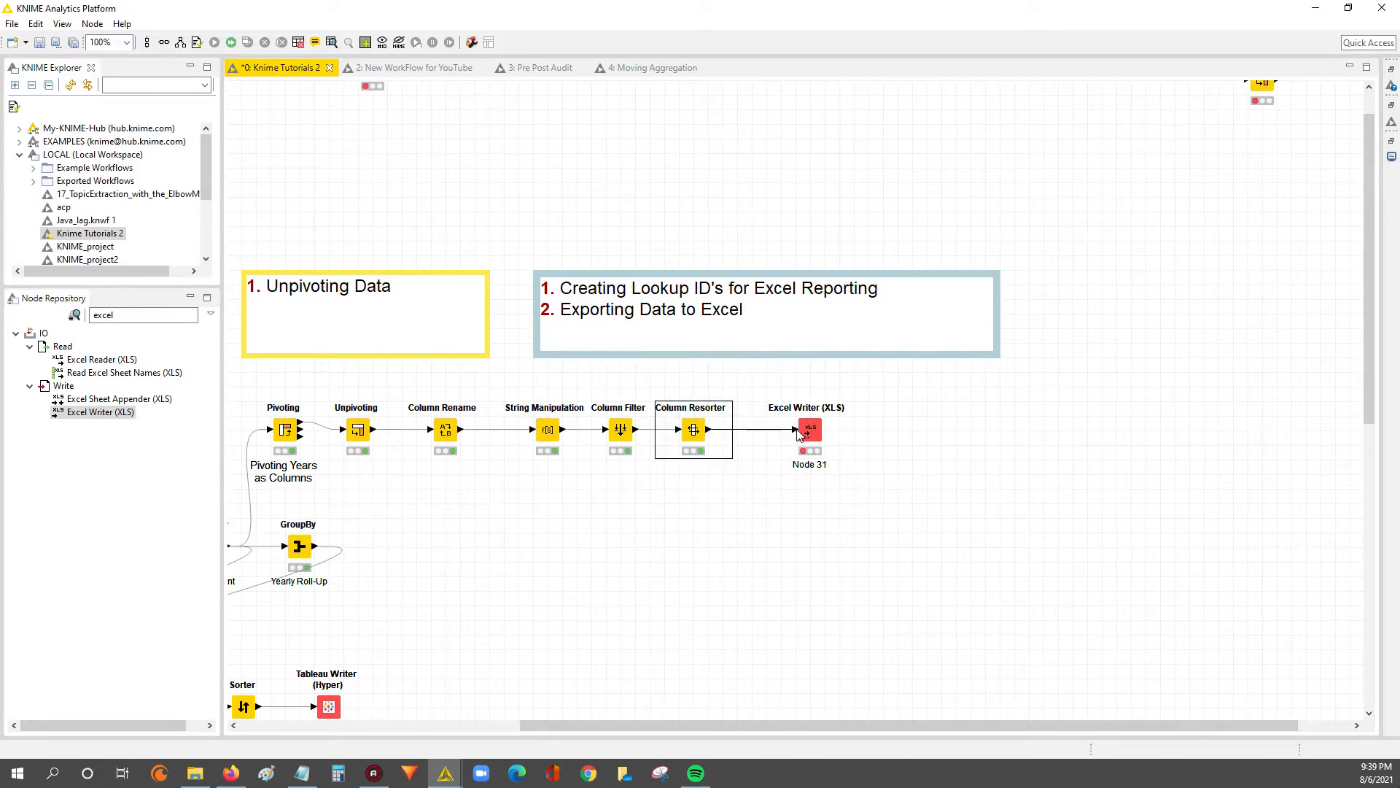
{"action": "double_click", "coordinate": [819, 467]}
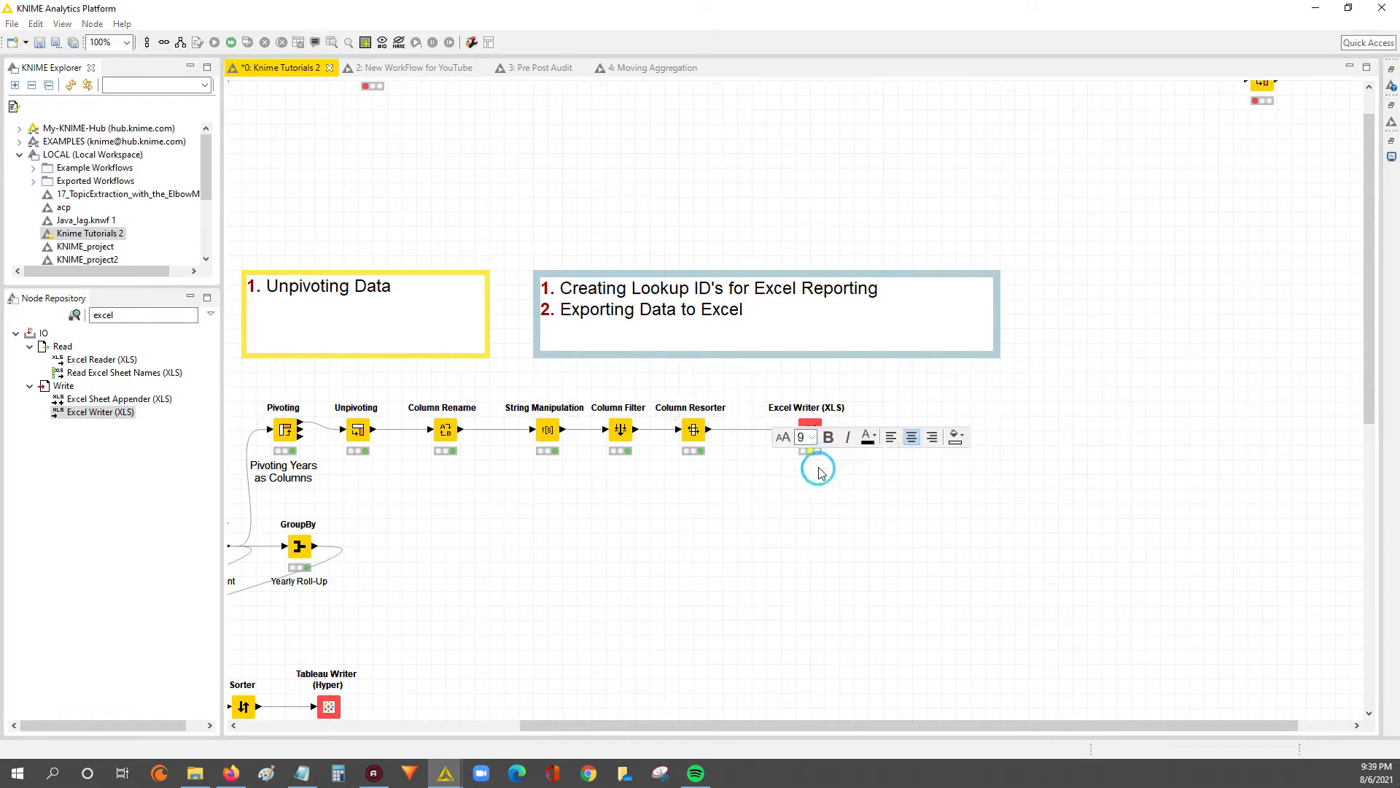
{"action": "key", "text": "BackSpace"}
{"action": "left_click", "coordinate": [813, 538]}
Open the Excel Writer's configuration and browse for an output file location on the local file system
{"action": "left_click", "coordinate": [793, 430]}
{"action": "double_click", "coordinate": [793, 430]}
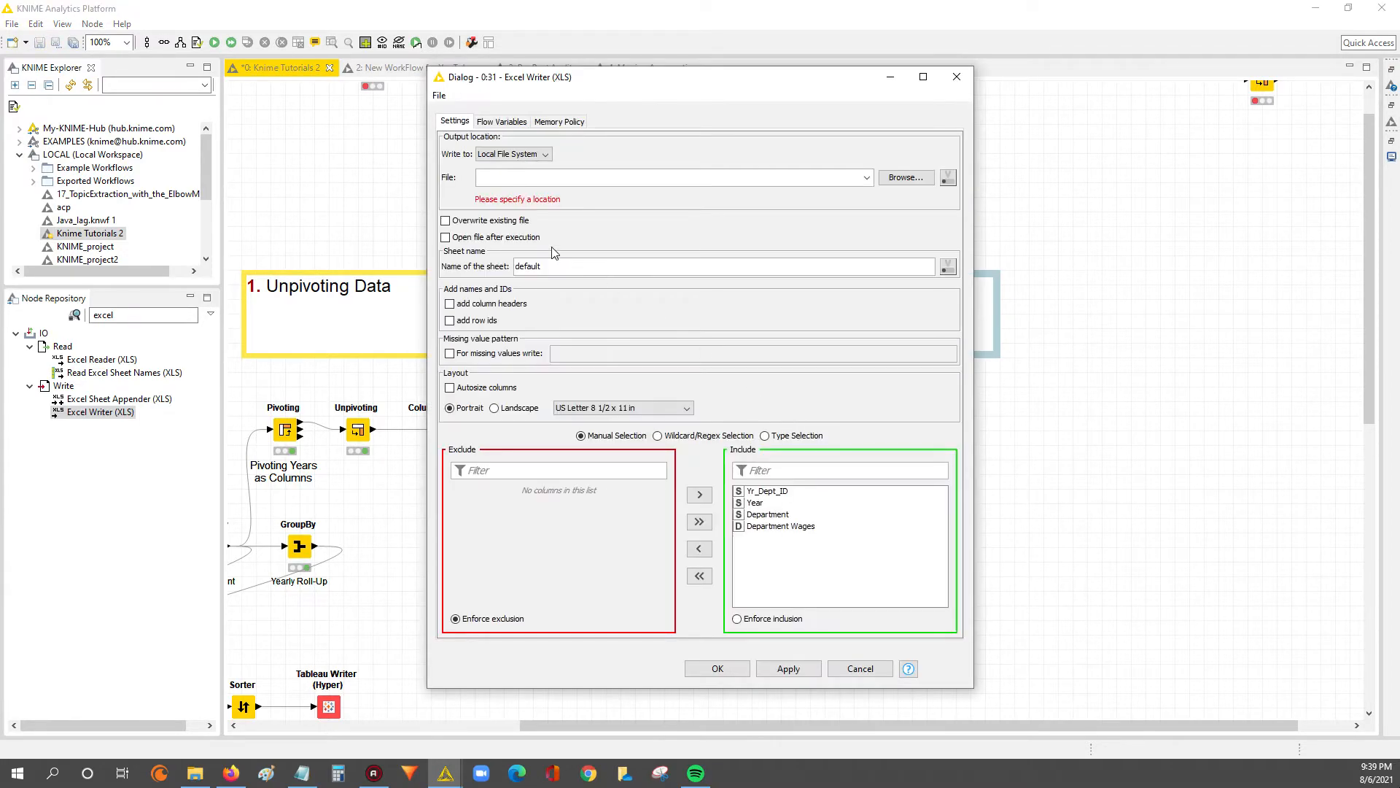
{"action": "left_click", "coordinate": [572, 177]}
{"action": "left_click_drag", "start_coordinate": [680, 82], "coordinate": [0, 142]}
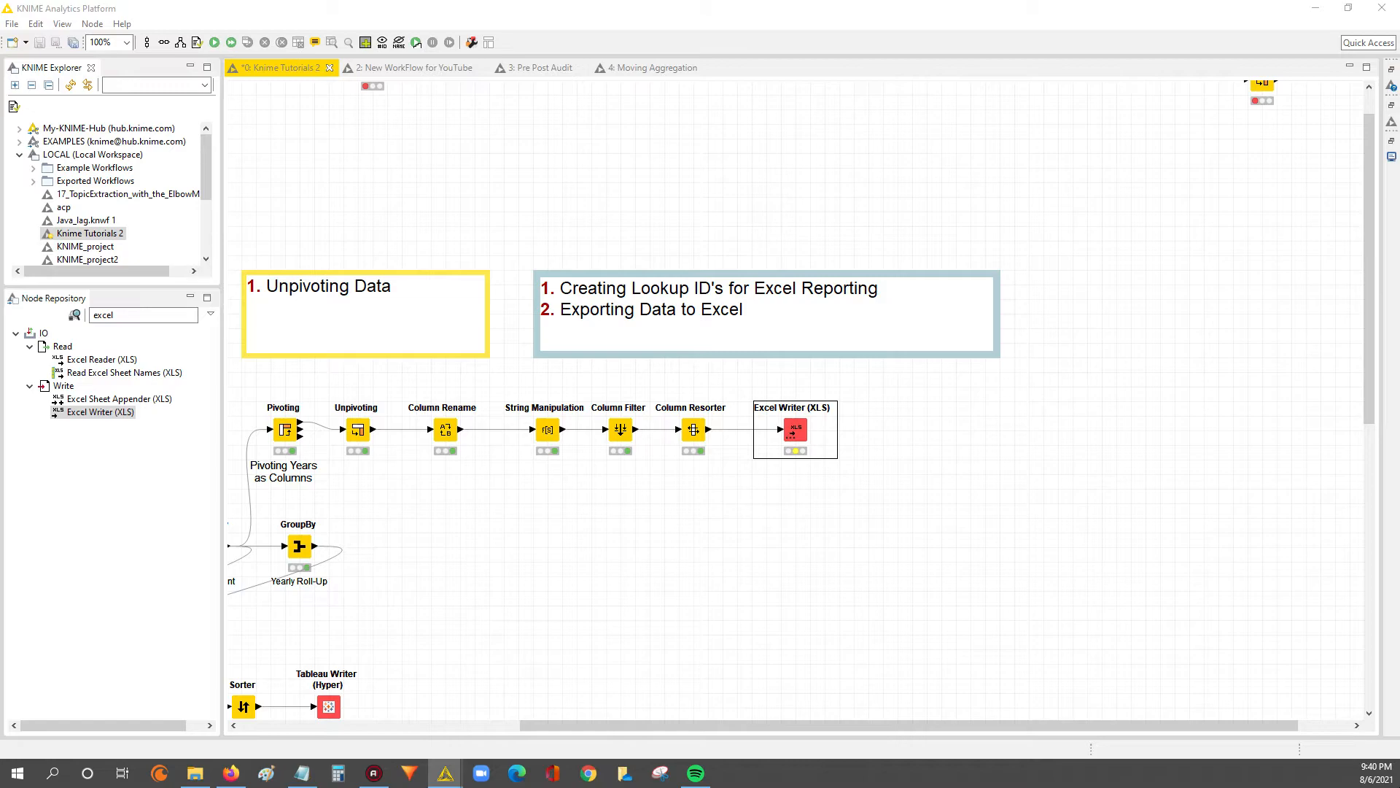
{"action": "left_click_drag", "start_coordinate": [1, 35], "coordinate": [778, 311]}
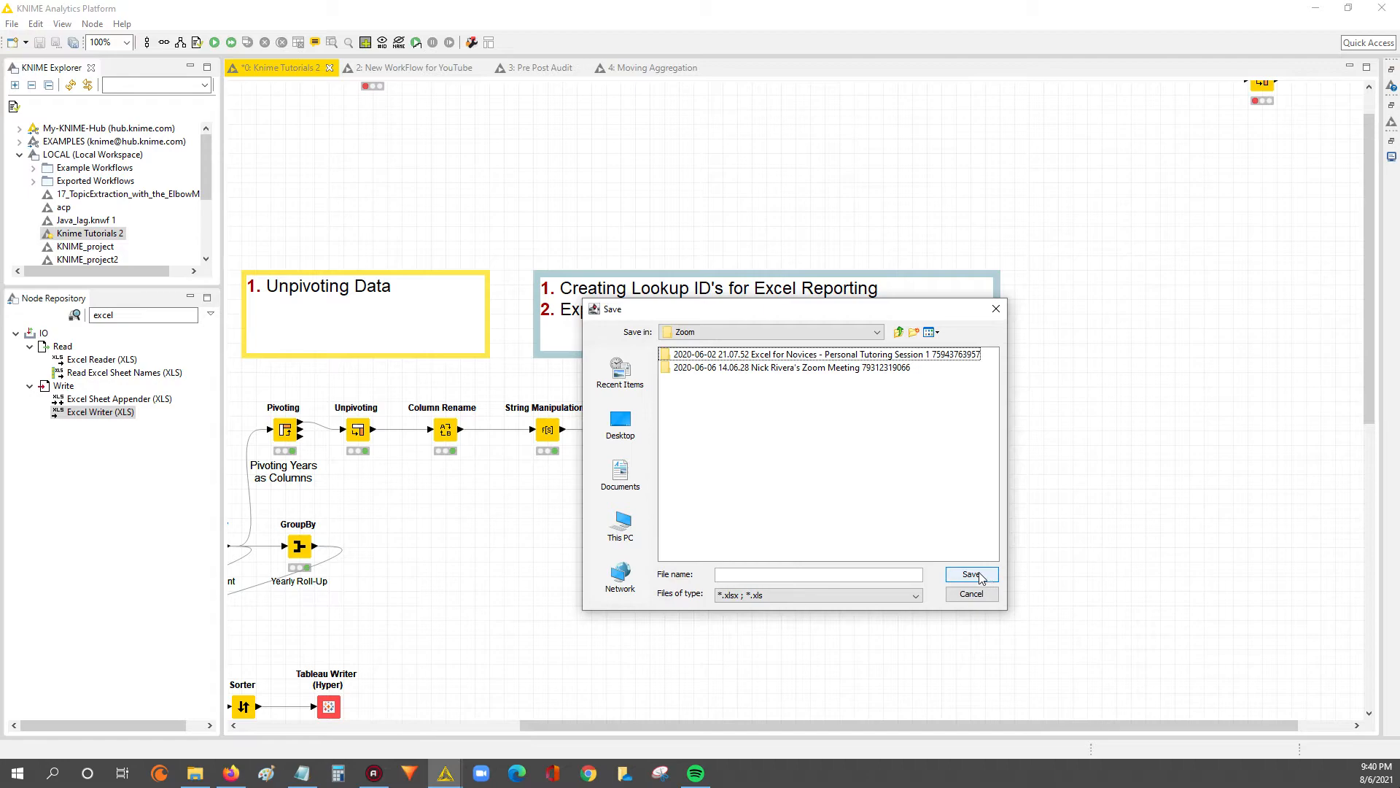
{"action": "left_click_drag", "start_coordinate": [893, 4], "coordinate": [299, 86]}
{"action": "left_click", "coordinate": [851, 316]}
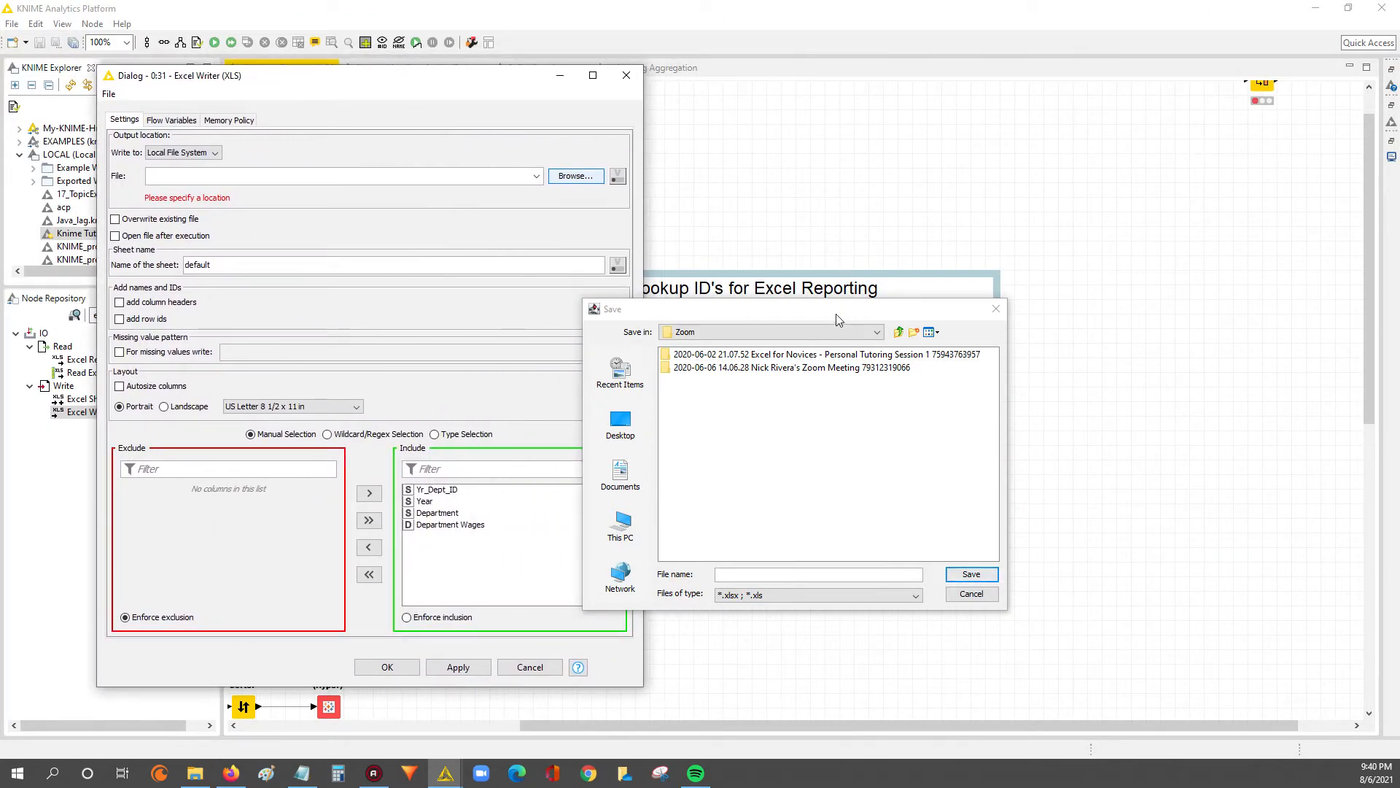
{"action": "left_click_drag", "start_coordinate": [797, 306], "coordinate": [878, 313]}
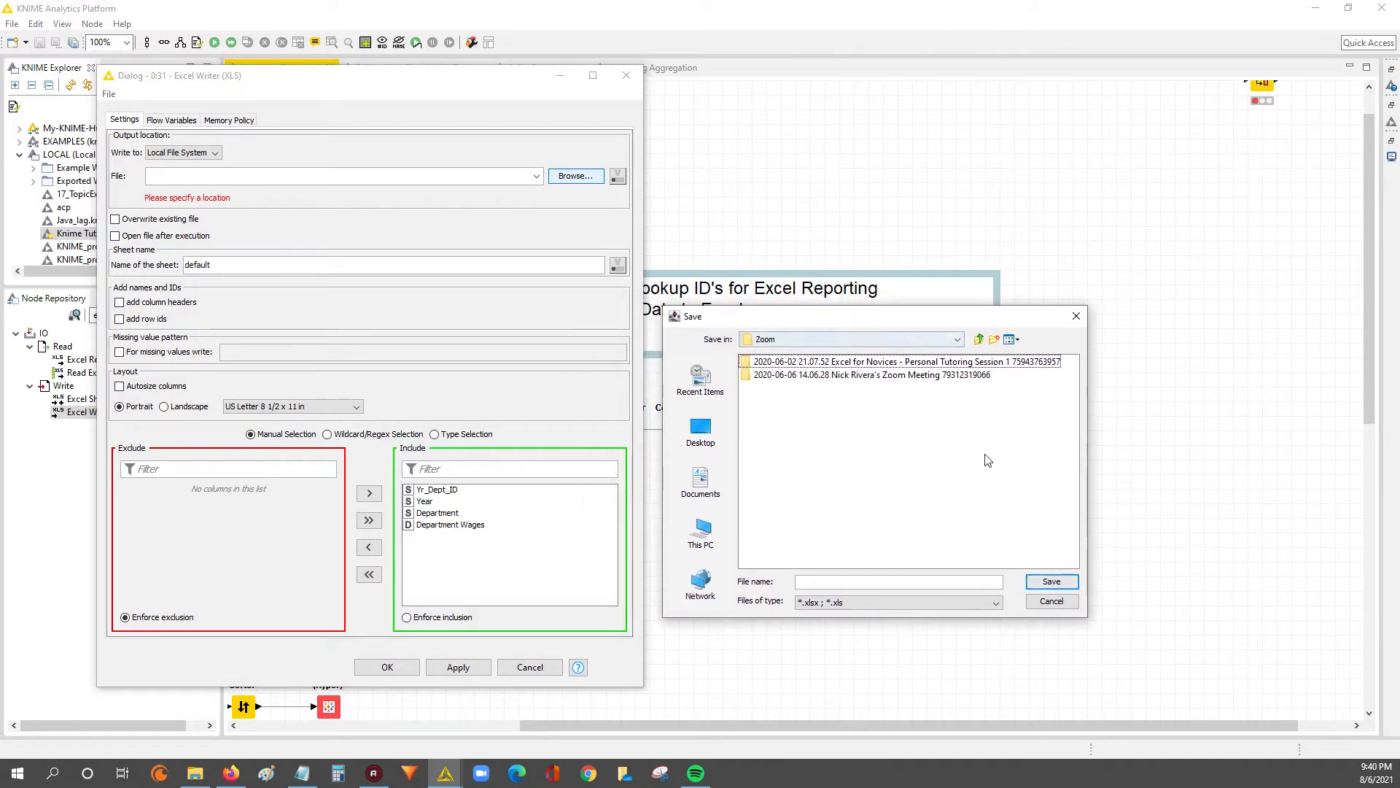
Save the output file as Data For Excel Report w ID in the Zoom folder
{"action": "left_click", "coordinate": [890, 581]}
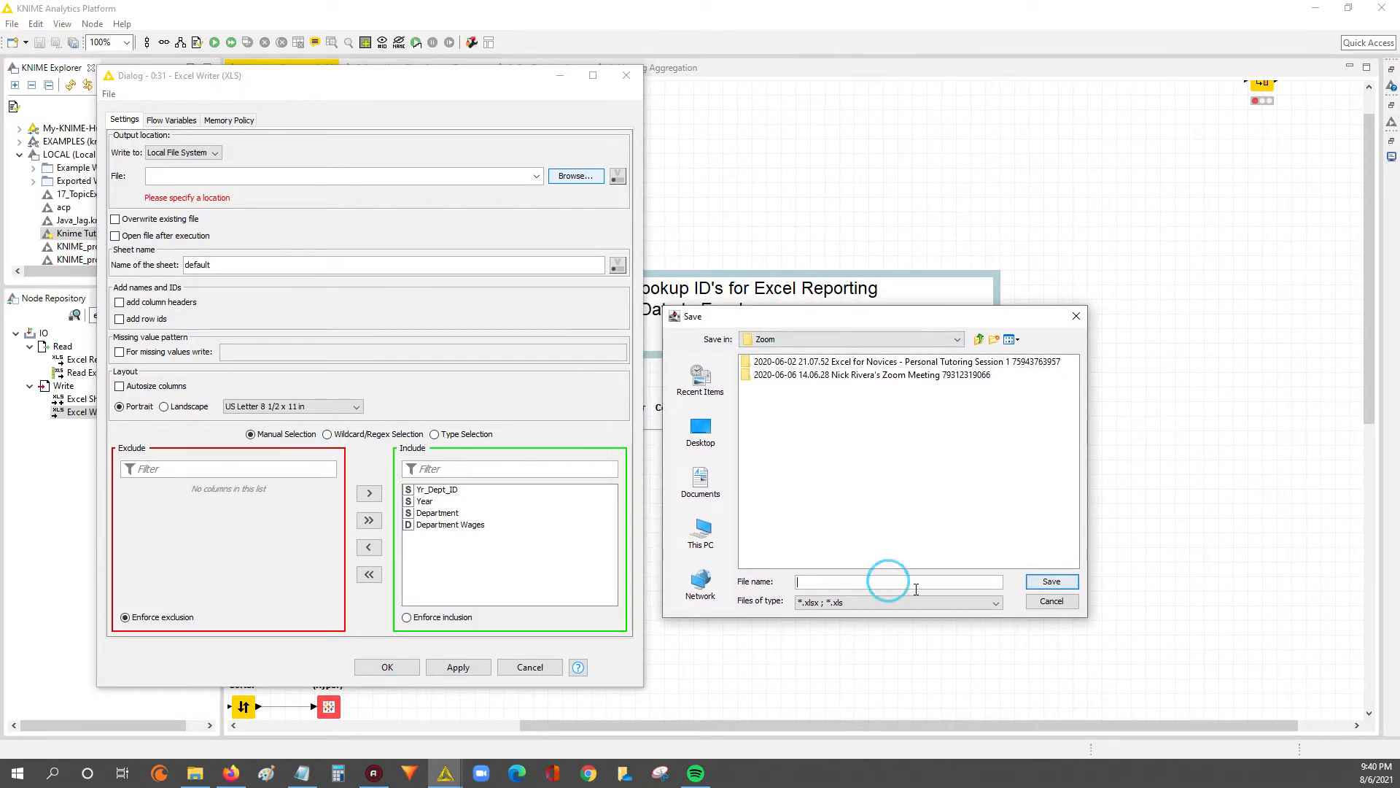
{"action": "left_click_drag", "start_coordinate": [751, 316], "coordinate": [429, 237]}
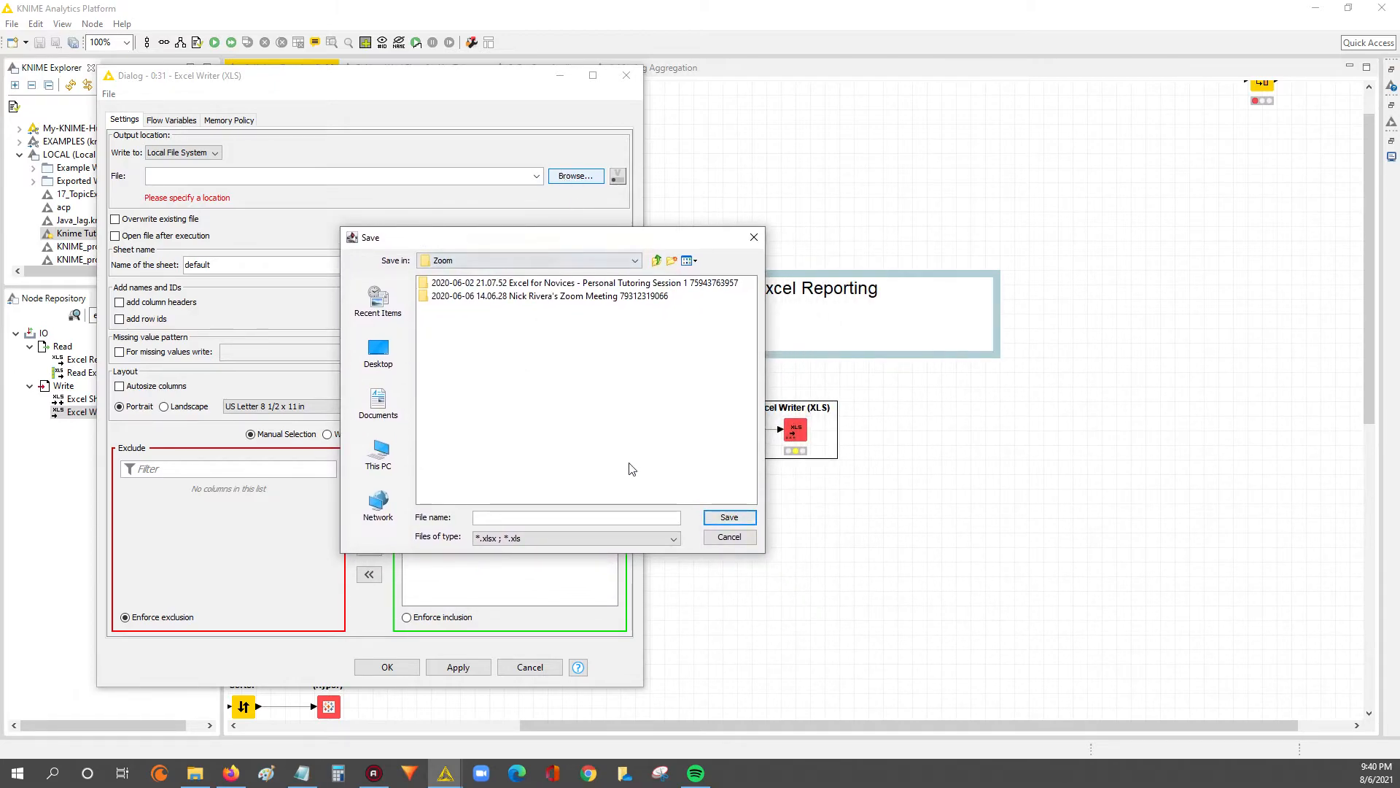
{"action": "left_click", "coordinate": [730, 519]}
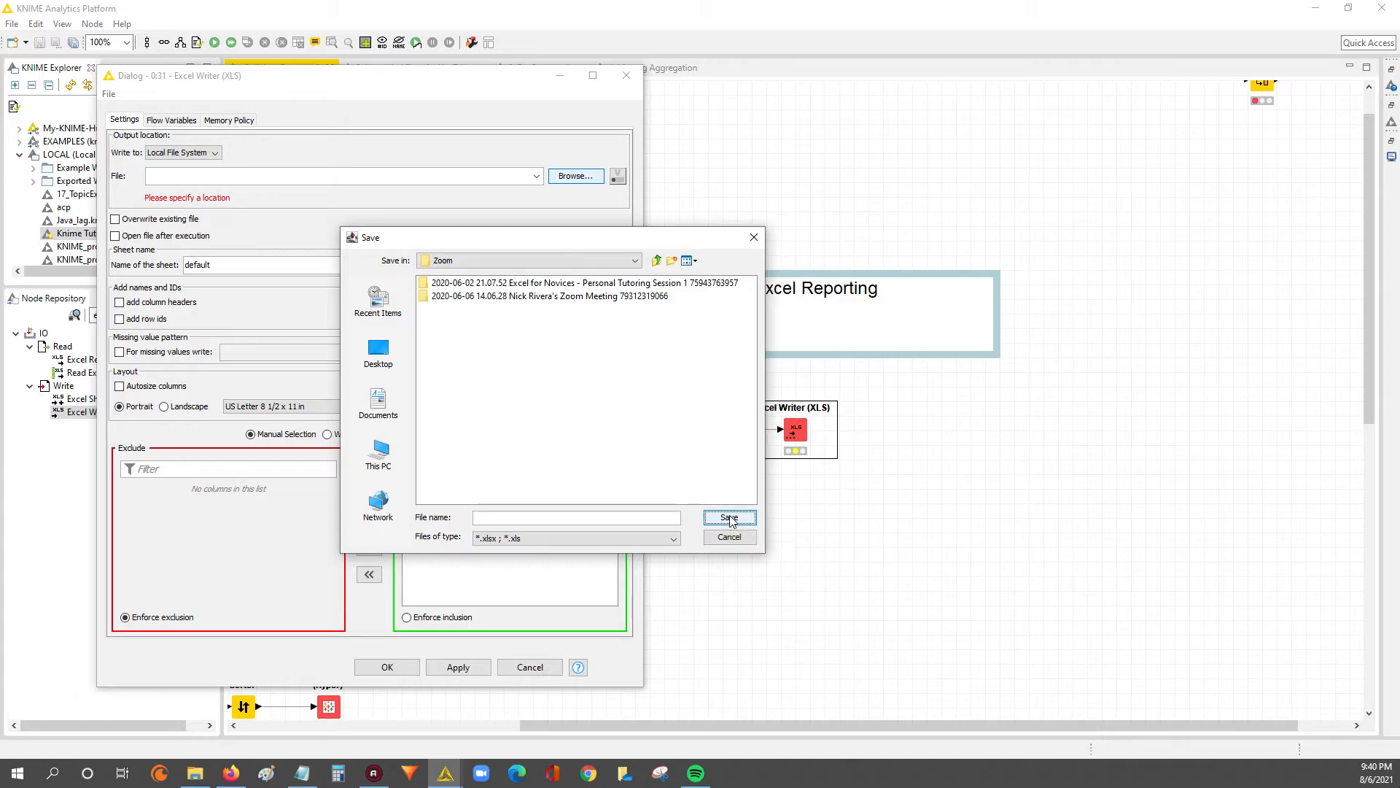
{"action": "left_click", "coordinate": [446, 284]}
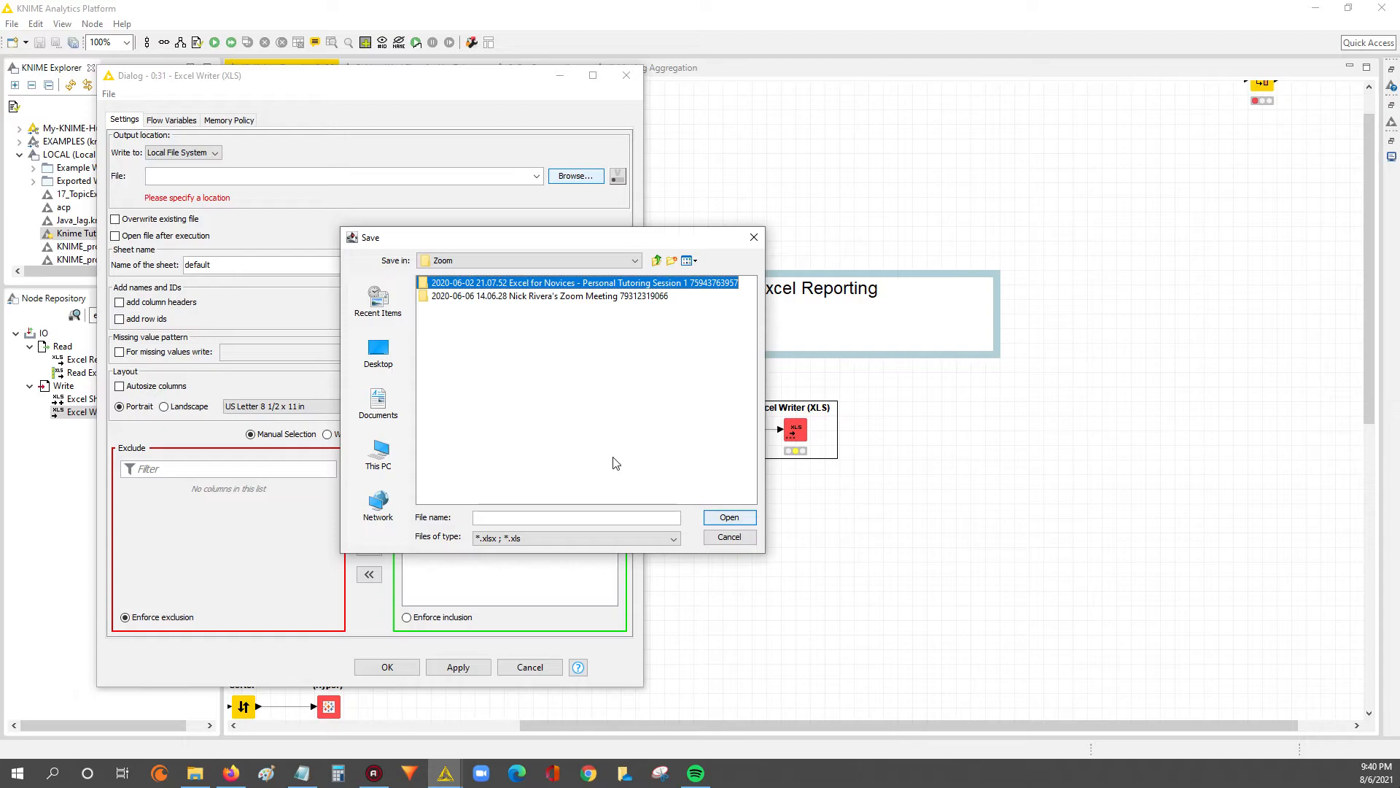
{"action": "left_click", "coordinate": [514, 516]}
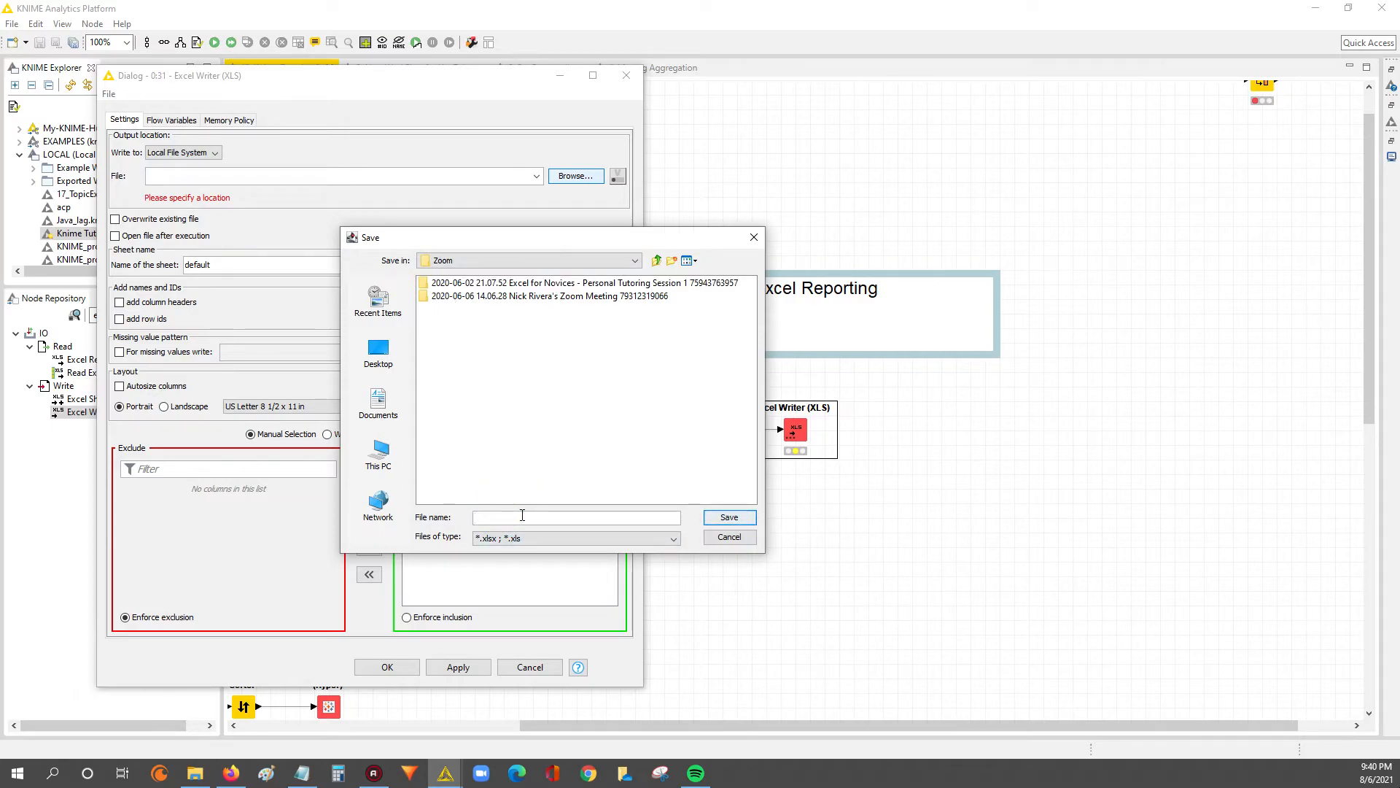
{"action": "type", "text": "Data For Excel Report w ID"}
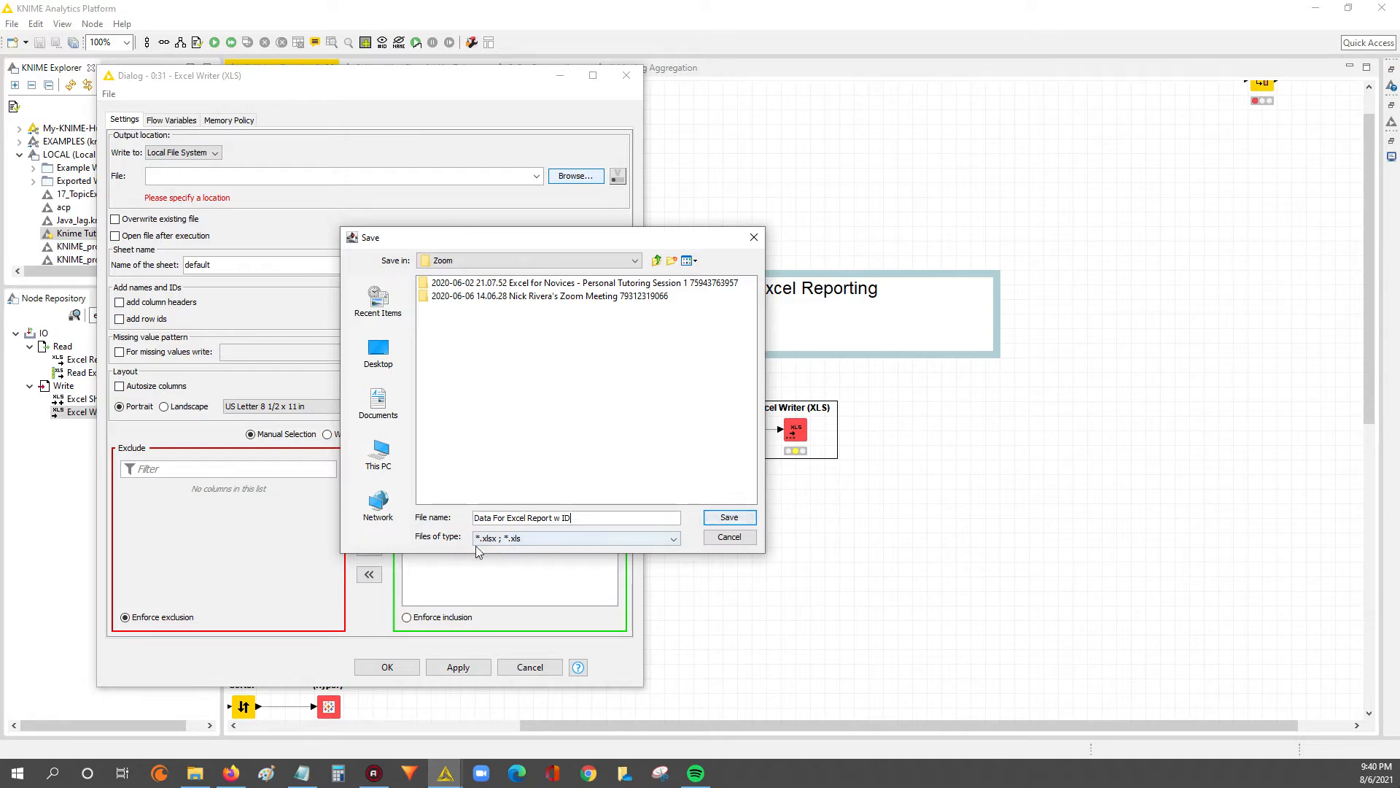
{"action": "left_click", "coordinate": [729, 517]}
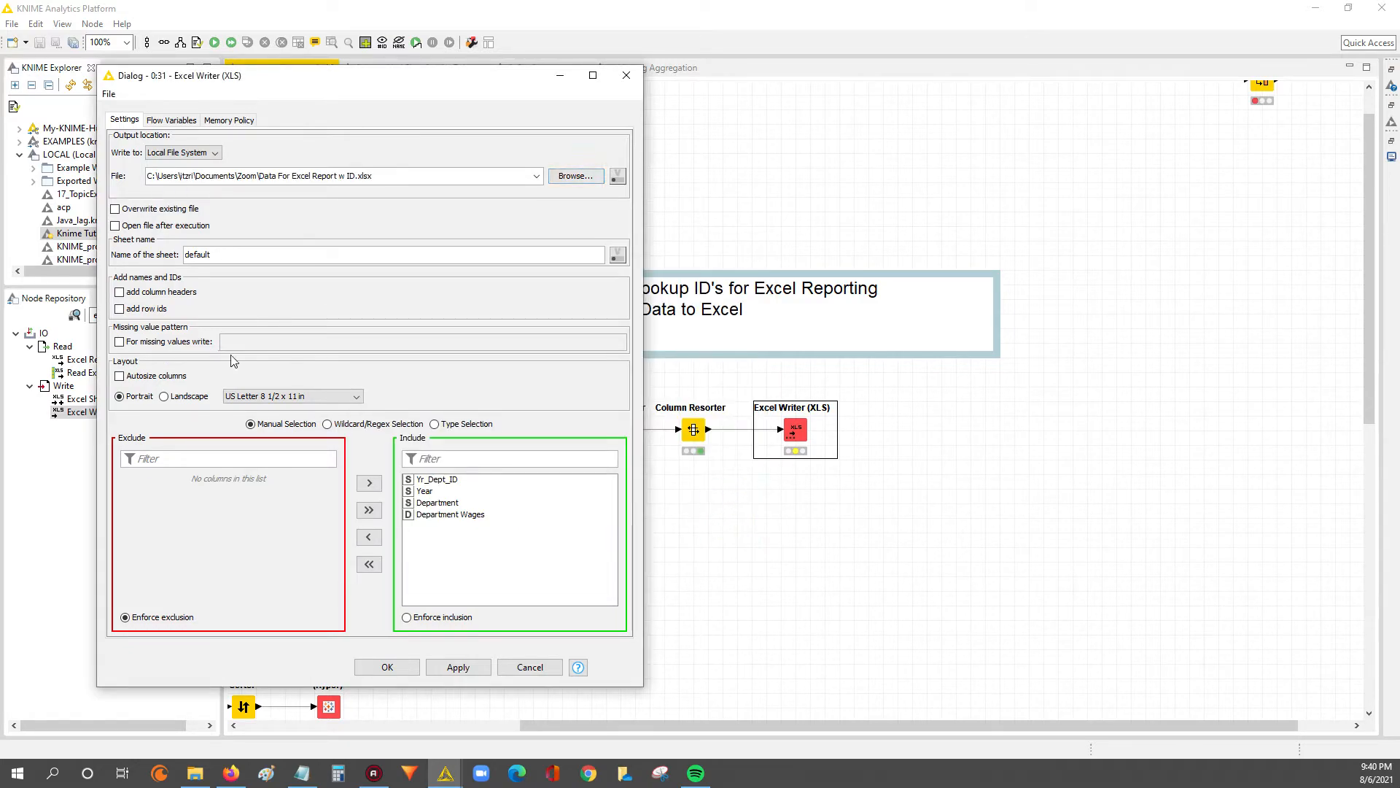
Enable overwriting the existing file, opening it after execution and adding column headers, leaving row IDs off
{"action": "left_click_drag", "start_coordinate": [307, 79], "coordinate": [436, 63]}
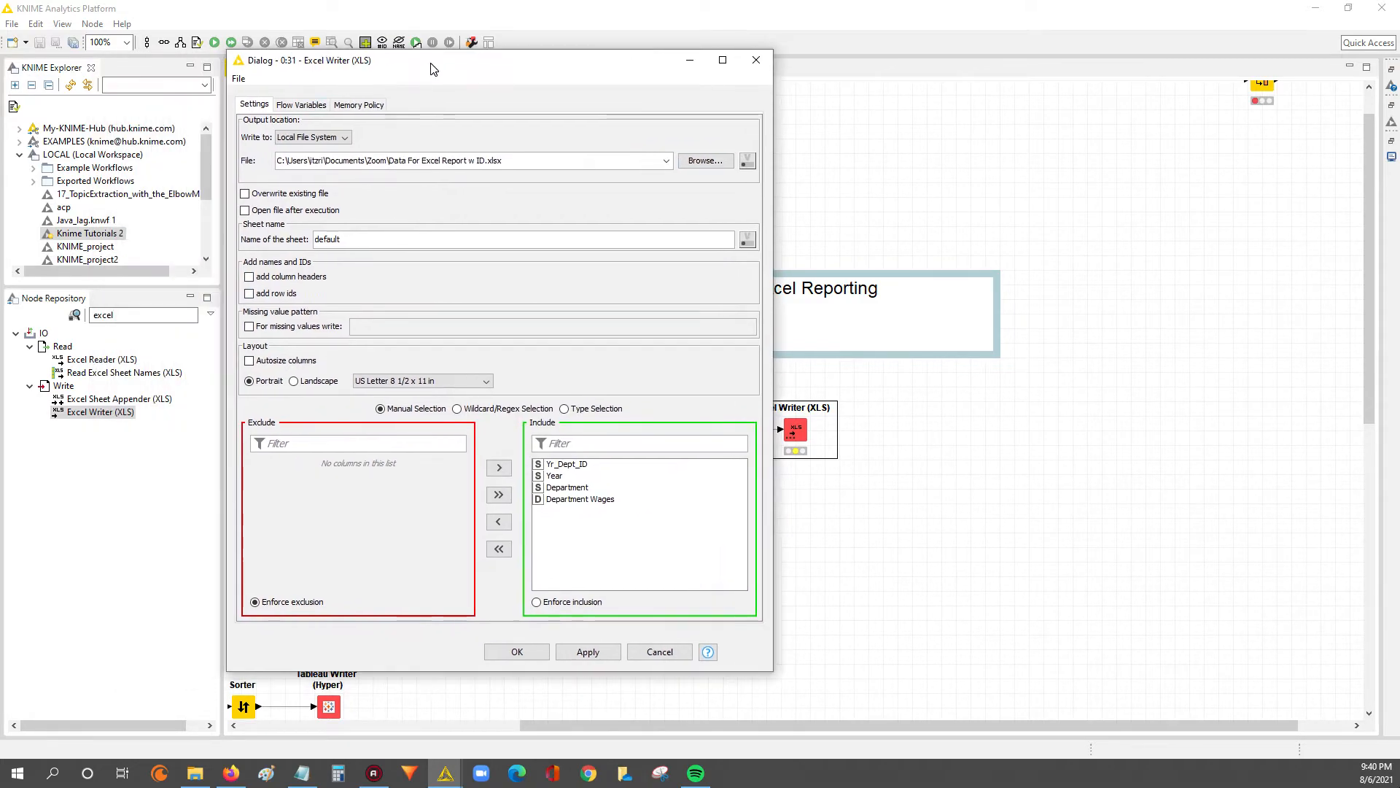
{"action": "left_click", "coordinate": [246, 197]}
{"action": "left_click", "coordinate": [245, 210]}
{"action": "left_click", "coordinate": [250, 277]}
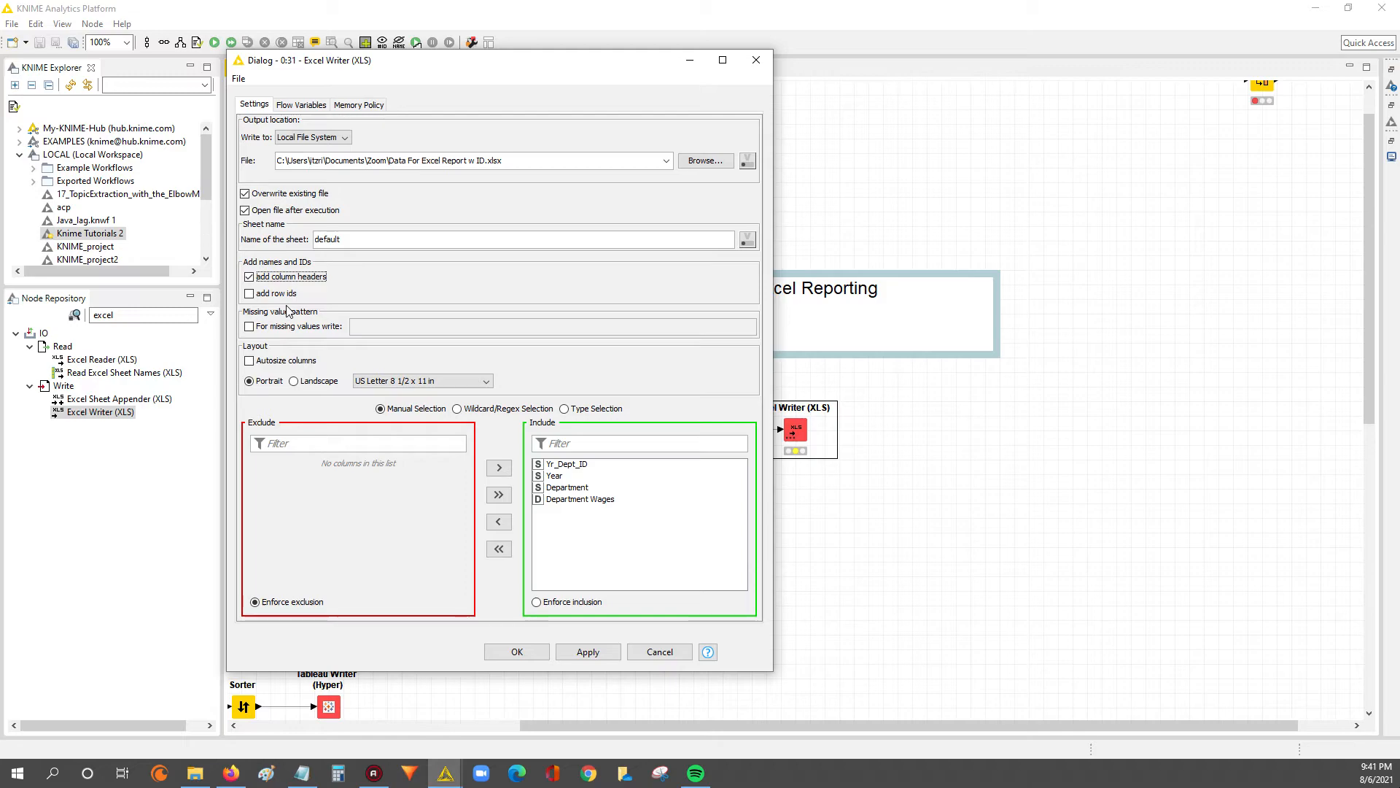
{"action": "left_click", "coordinate": [250, 297]}
{"action": "left_click", "coordinate": [250, 297]}
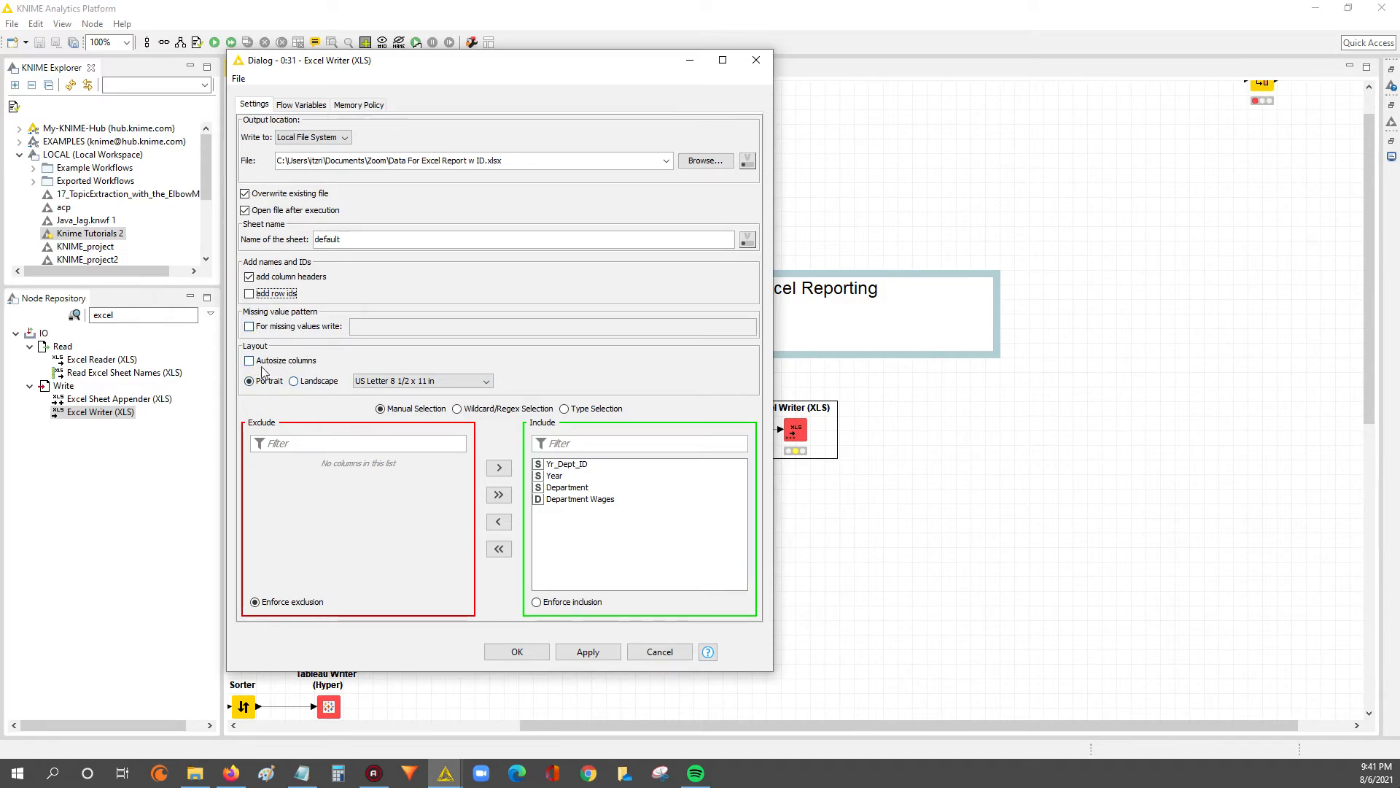
{"action": "left_click", "coordinate": [457, 380]}
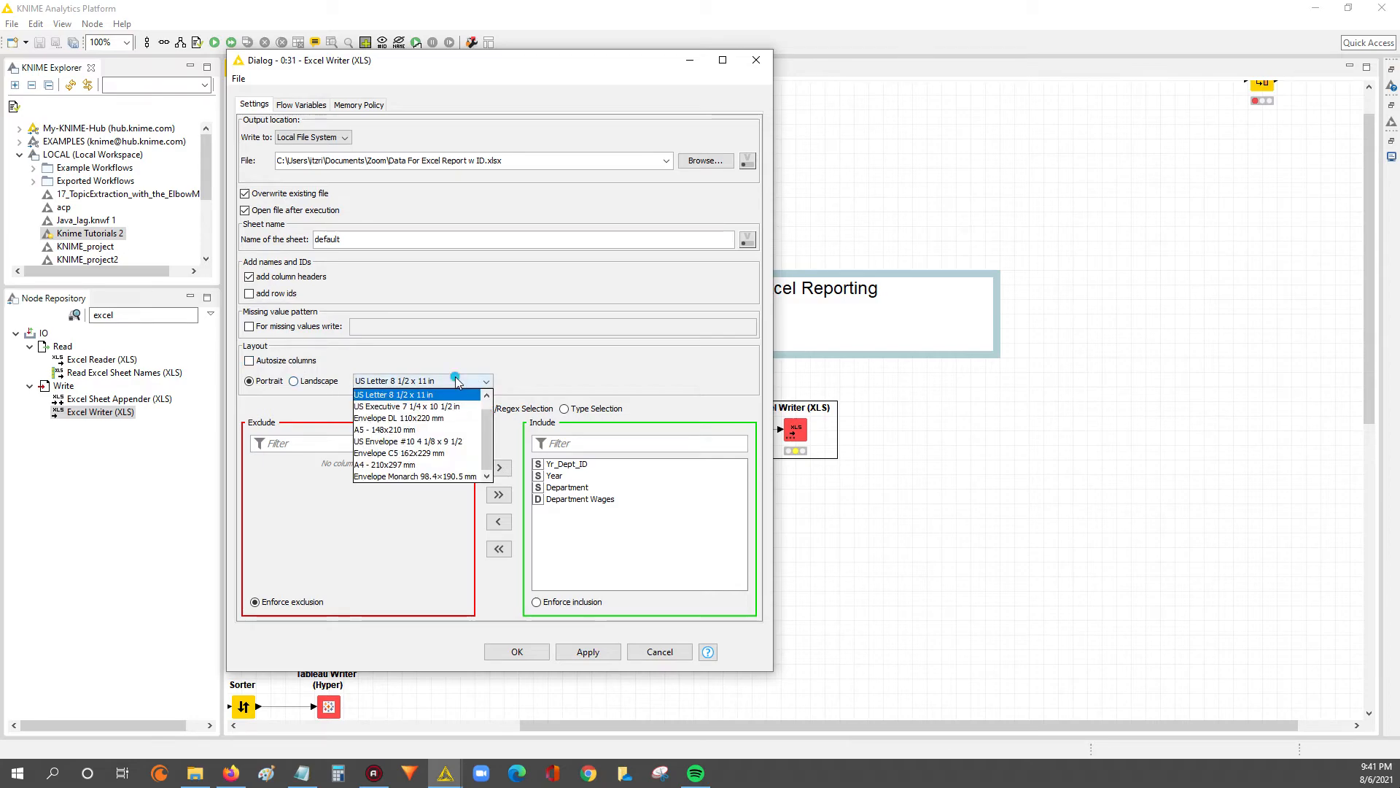
{"action": "left_click", "coordinate": [457, 380]}
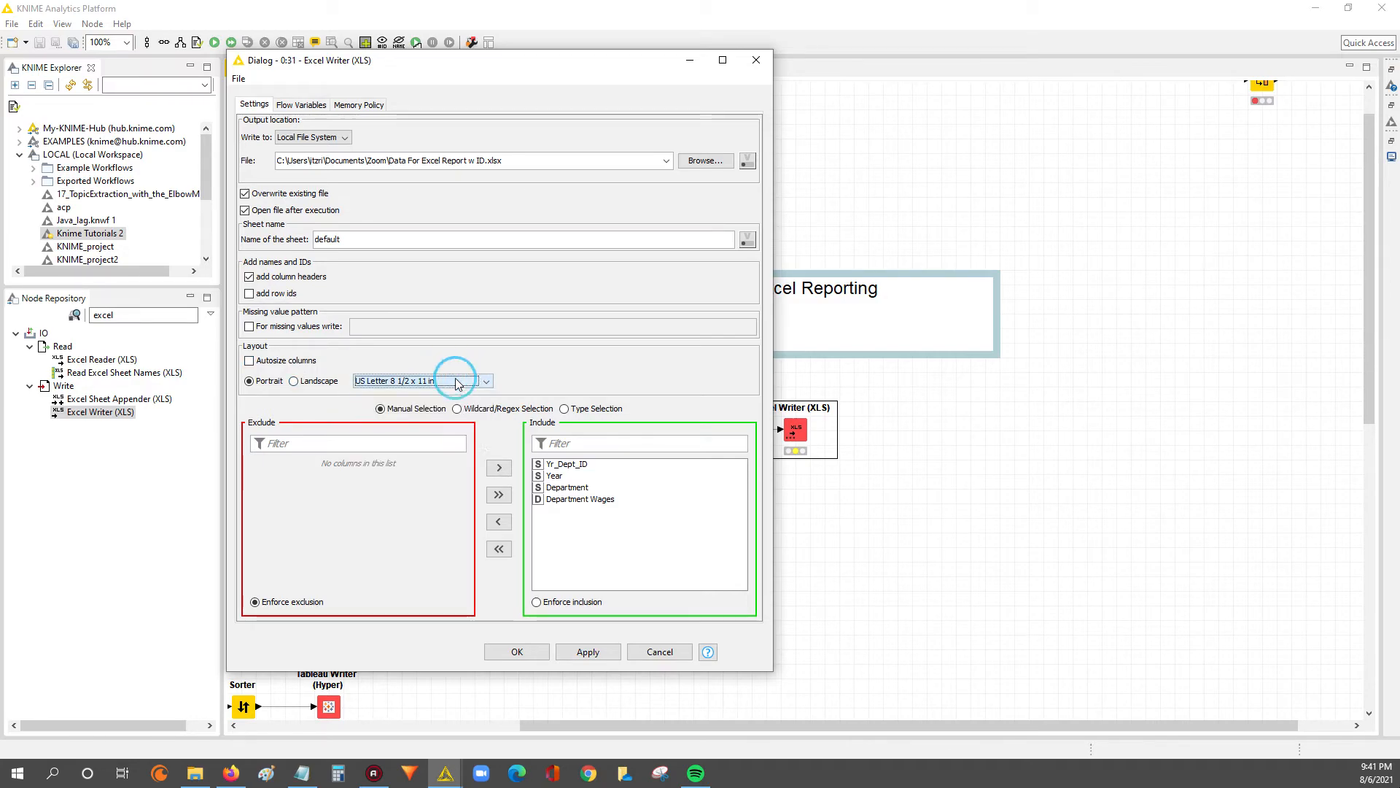
{"action": "left_click", "coordinate": [565, 466]}
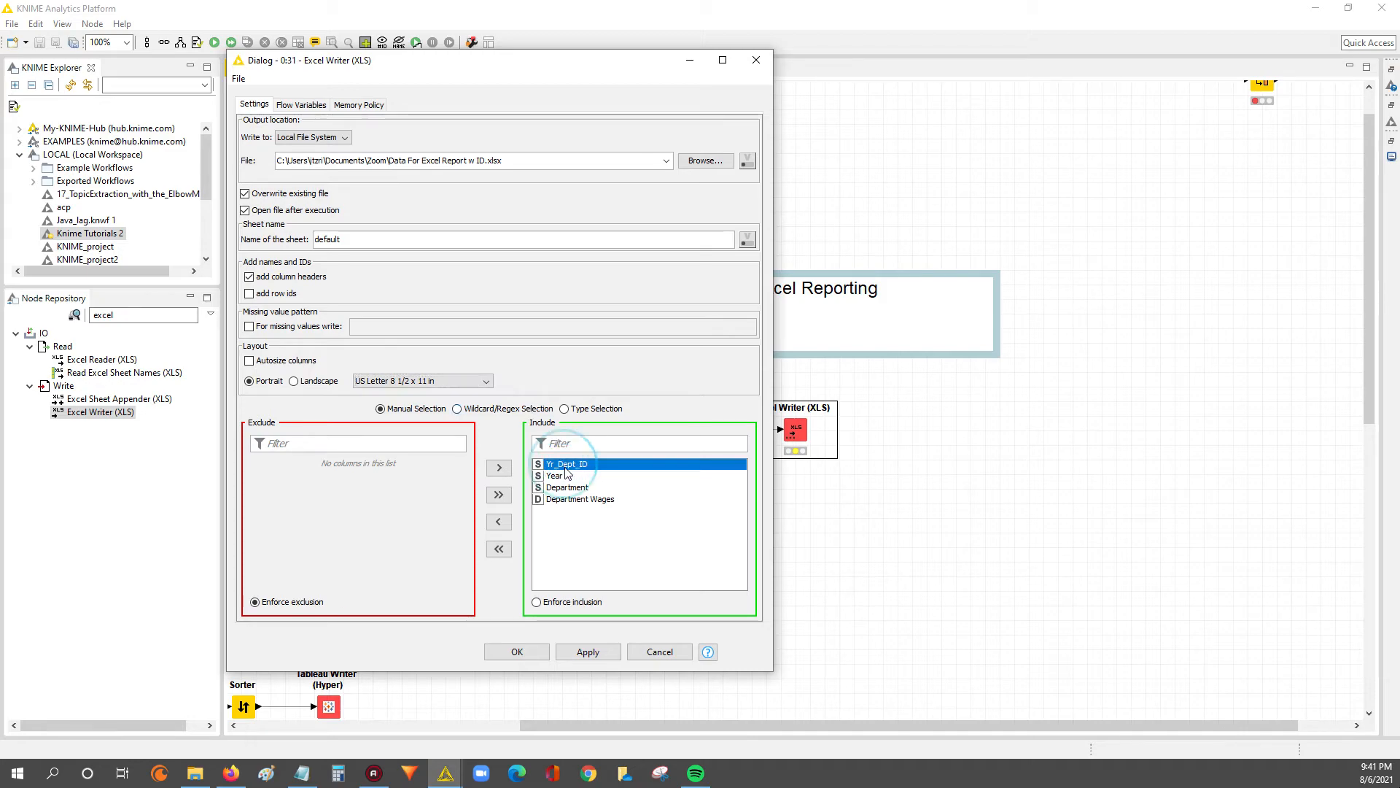
{"action": "left_click_drag", "start_coordinate": [564, 468], "coordinate": [574, 503]}
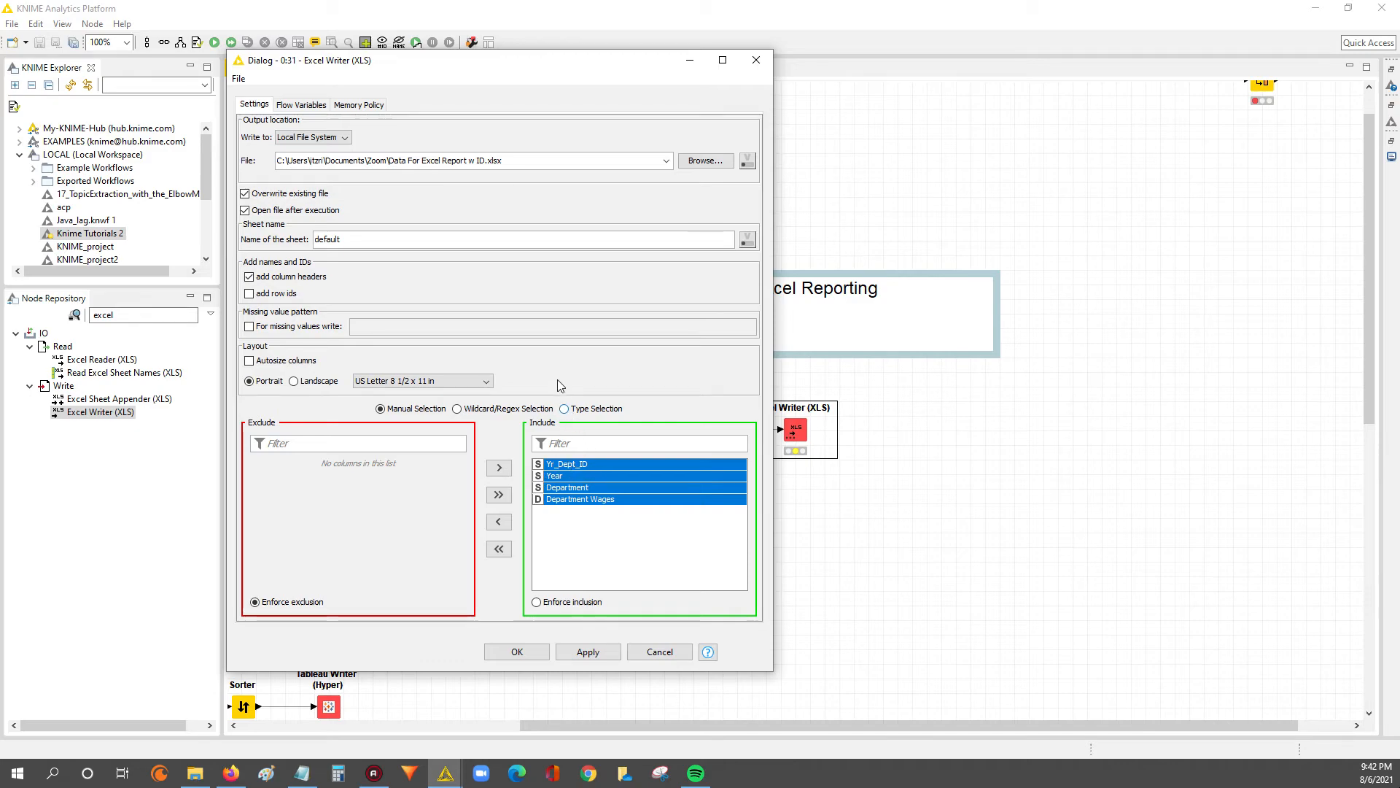
{"action": "left_click", "coordinate": [563, 465]}
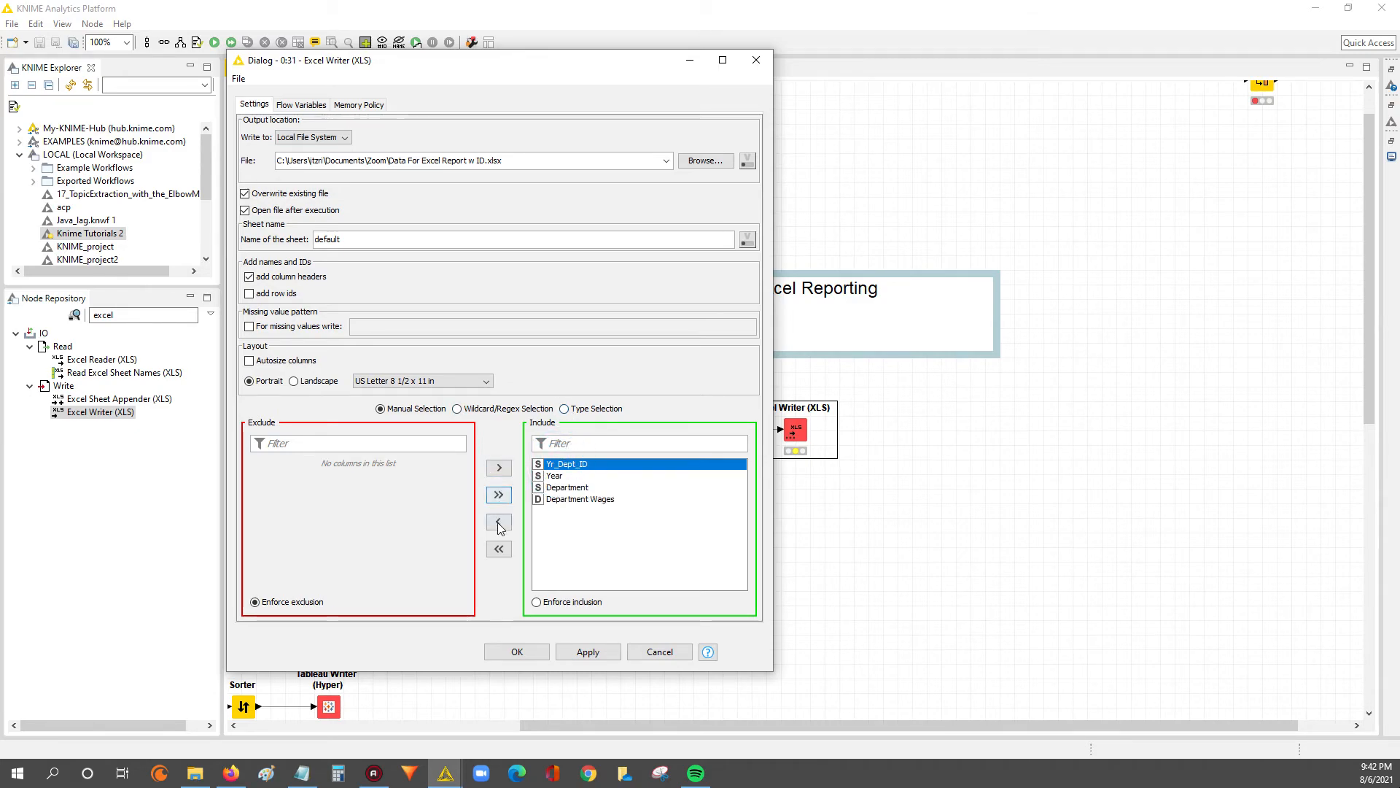
{"action": "left_click", "coordinate": [499, 521]}
{"action": "left_click", "coordinate": [499, 495]}
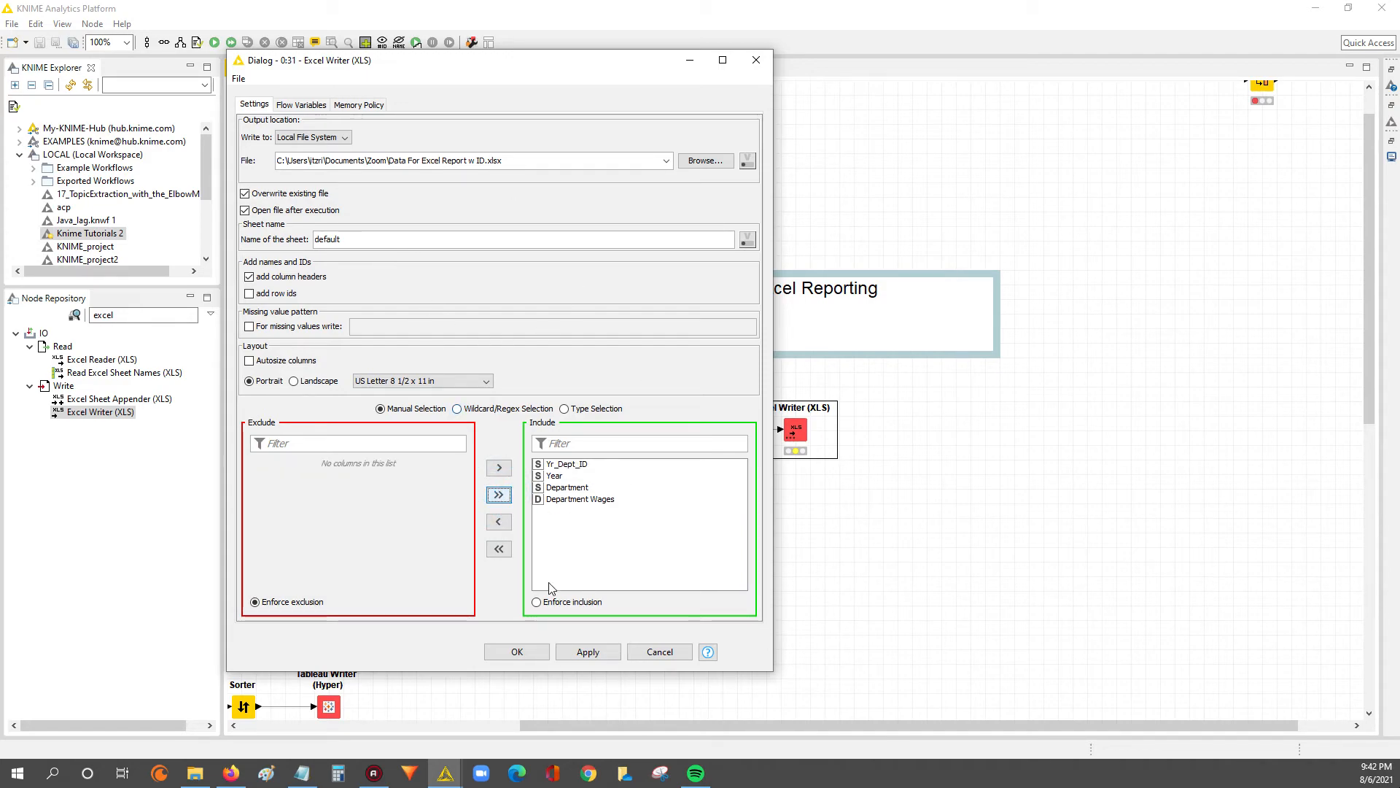
Accept the Excel Writer settings and execute the node to export the table to the Excel file
{"action": "left_click_drag", "start_coordinate": [569, 67], "coordinate": [830, 62]}
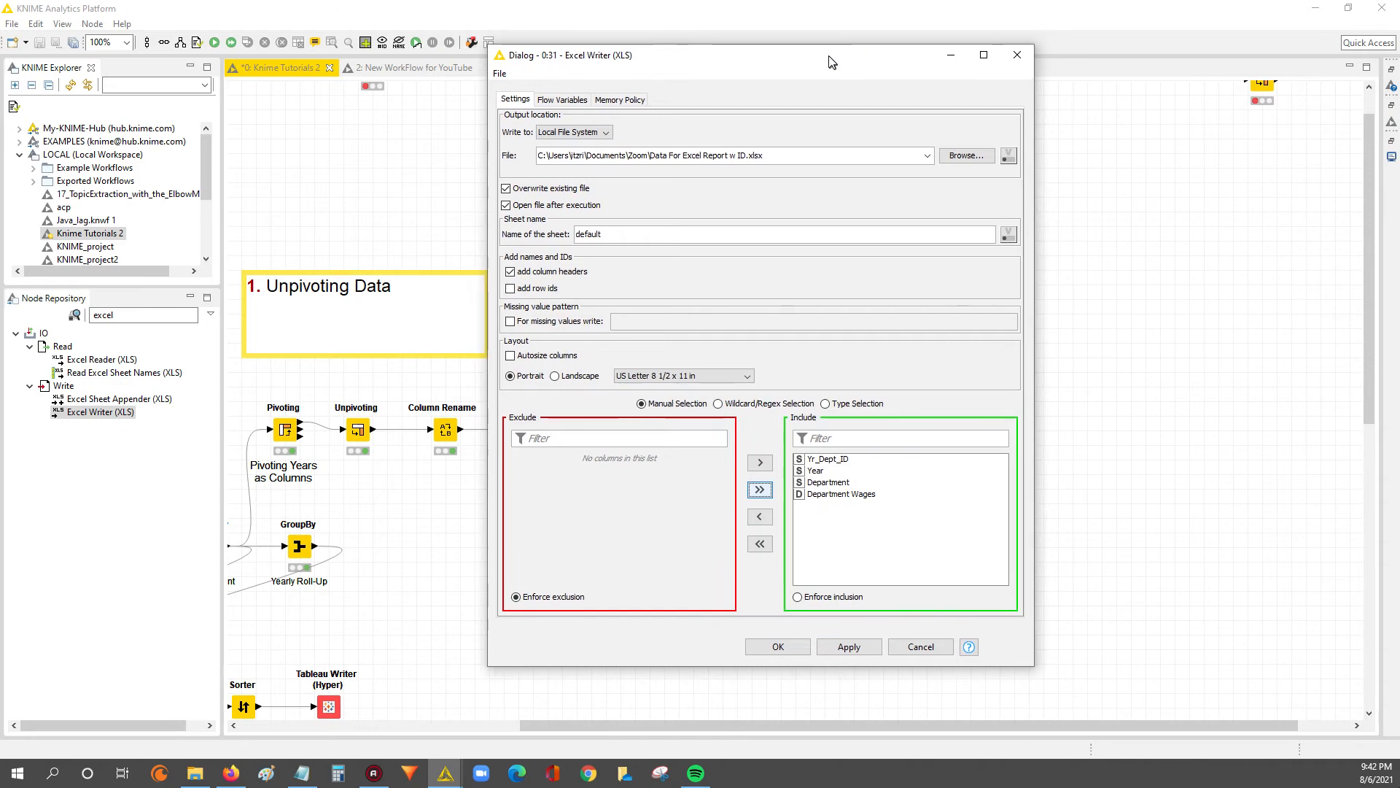
{"action": "left_click", "coordinate": [778, 647]}
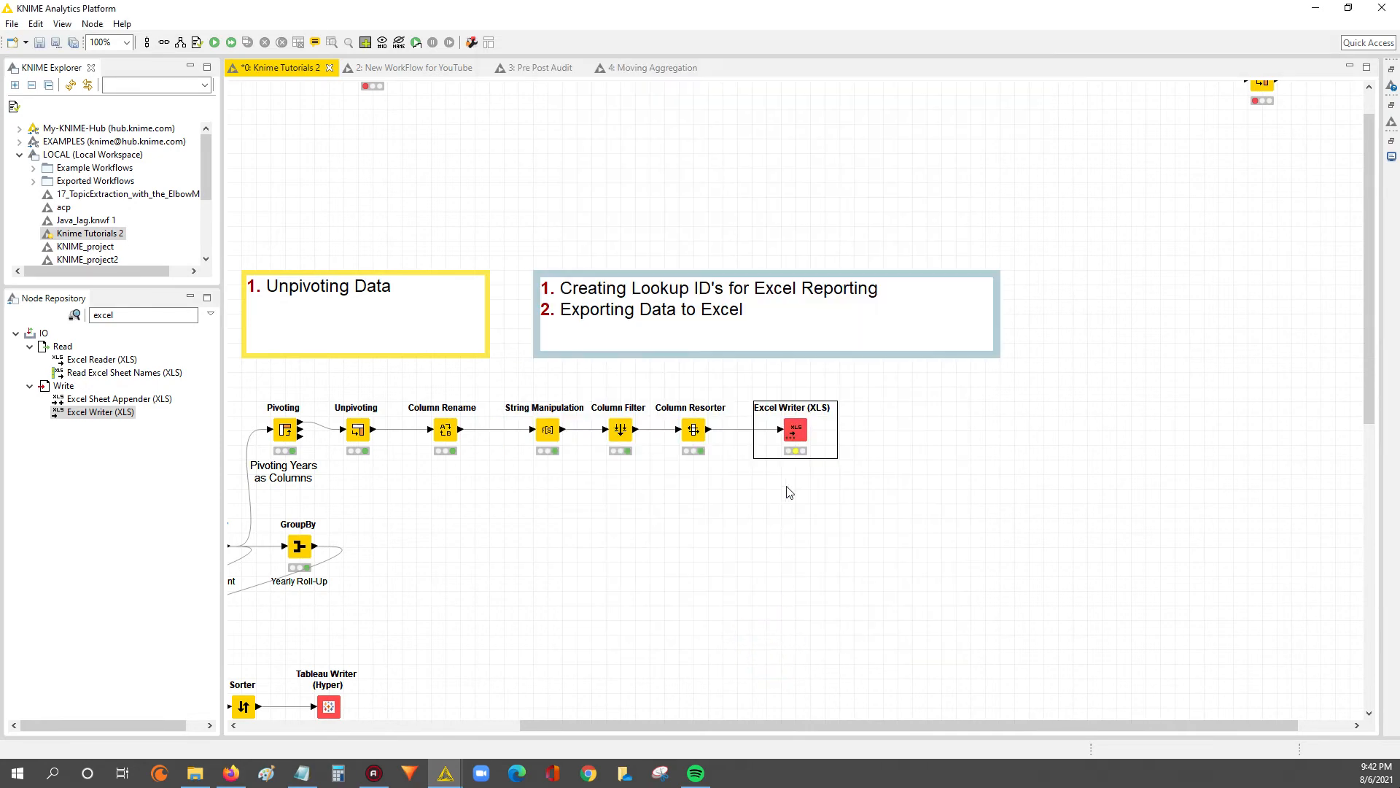
{"action": "right_click", "coordinate": [799, 429]}
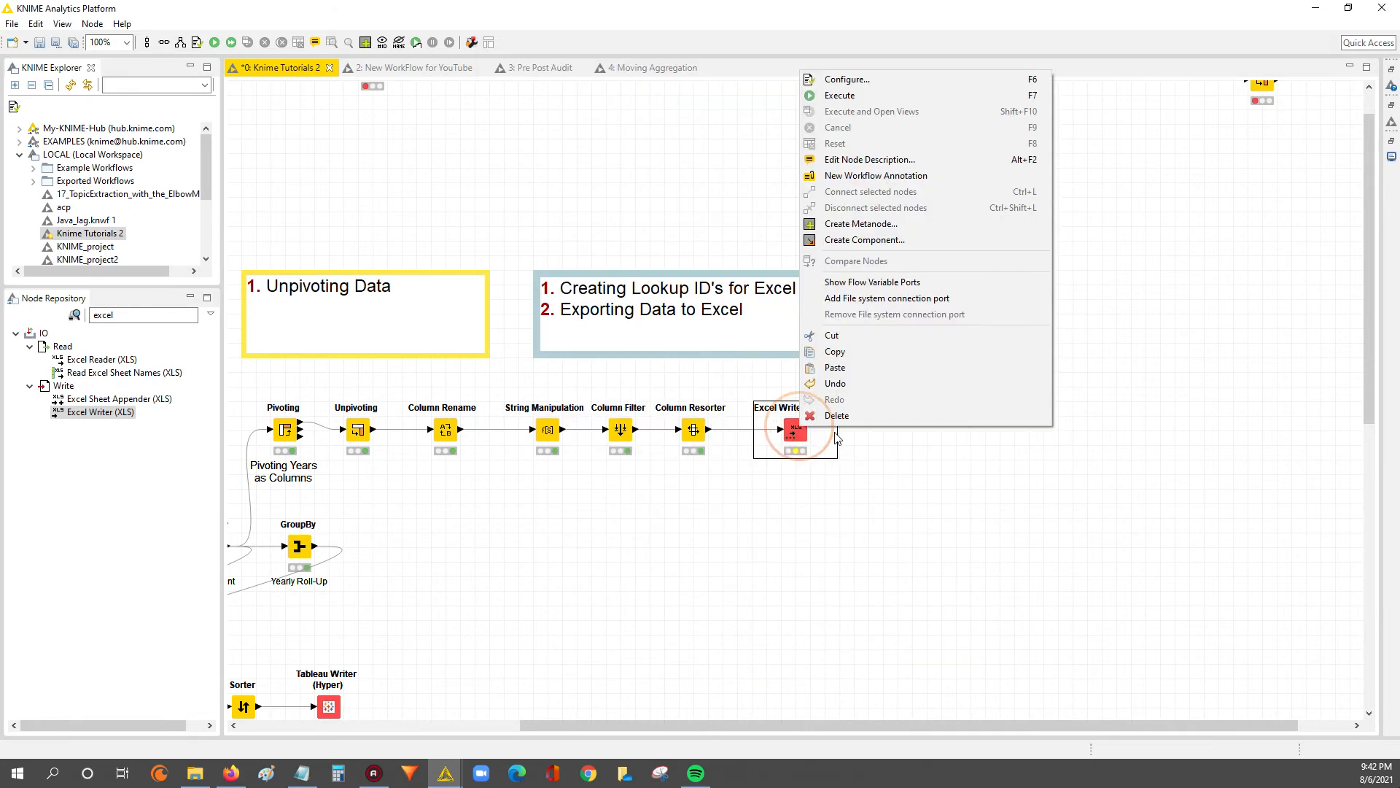
{"action": "left_click", "coordinate": [843, 95]}
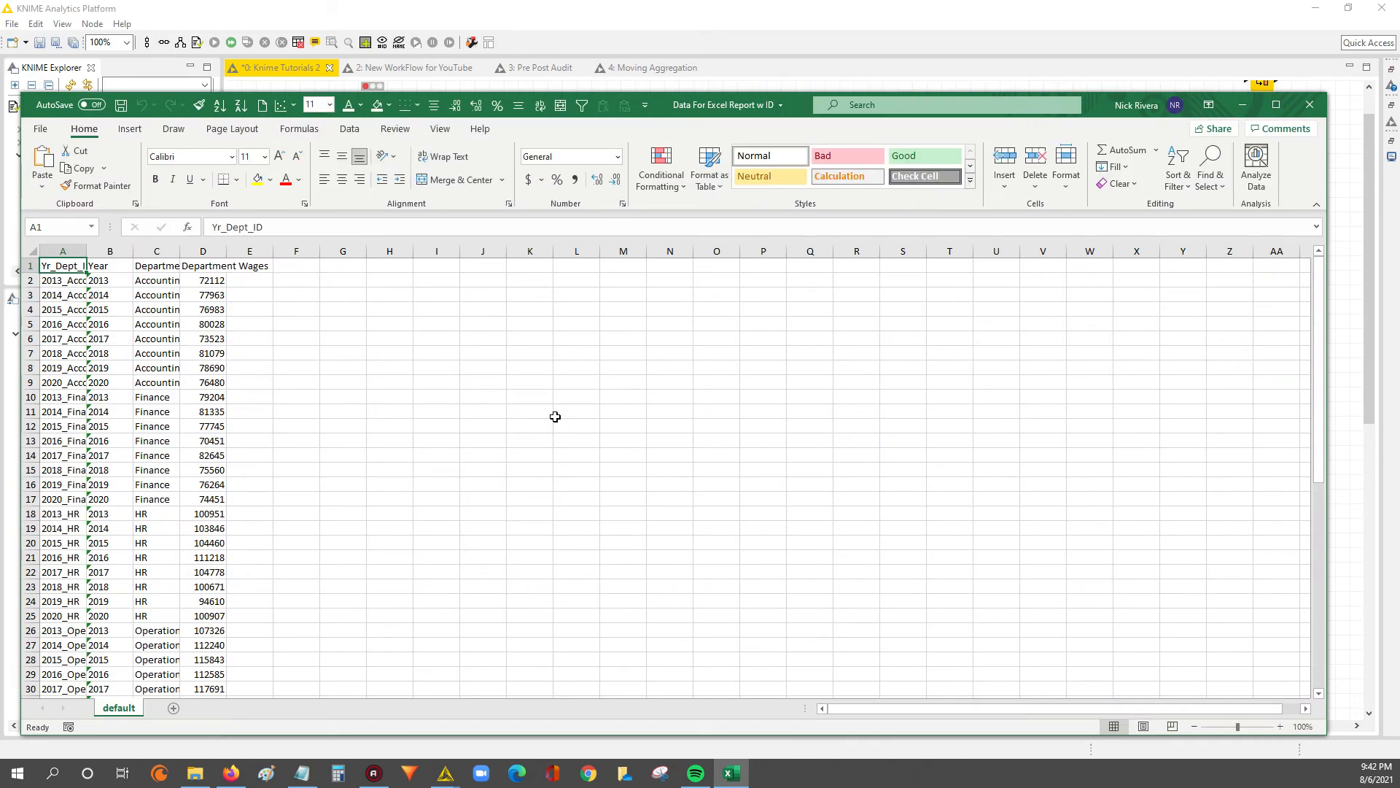
Widen the Yr_Dept_ID, Year, Department and Department Wages columns in the exported workbook so their contents fit
{"action": "left_click_drag", "start_coordinate": [79, 246], "coordinate": [293, 250]}
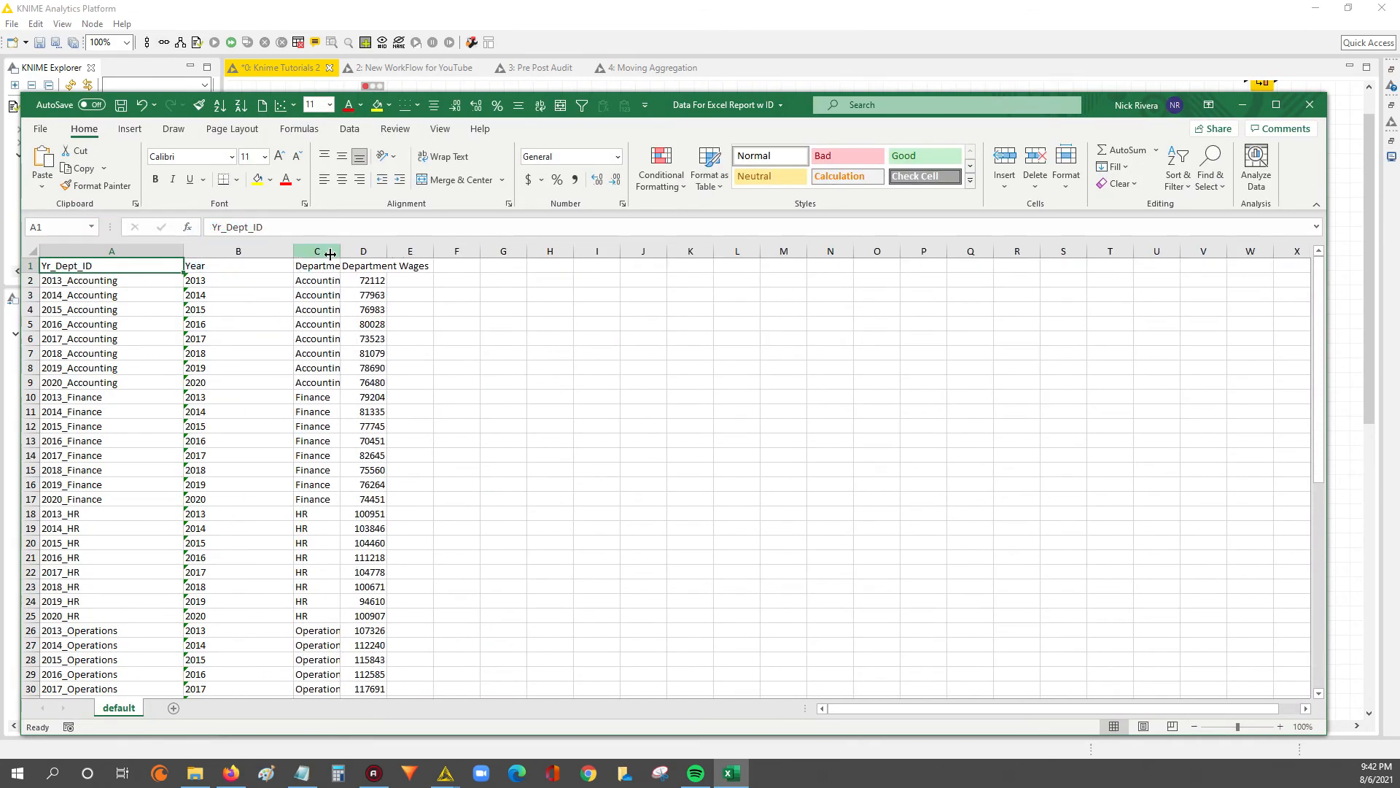
{"action": "left_click_drag", "start_coordinate": [400, 253], "coordinate": [543, 250]}
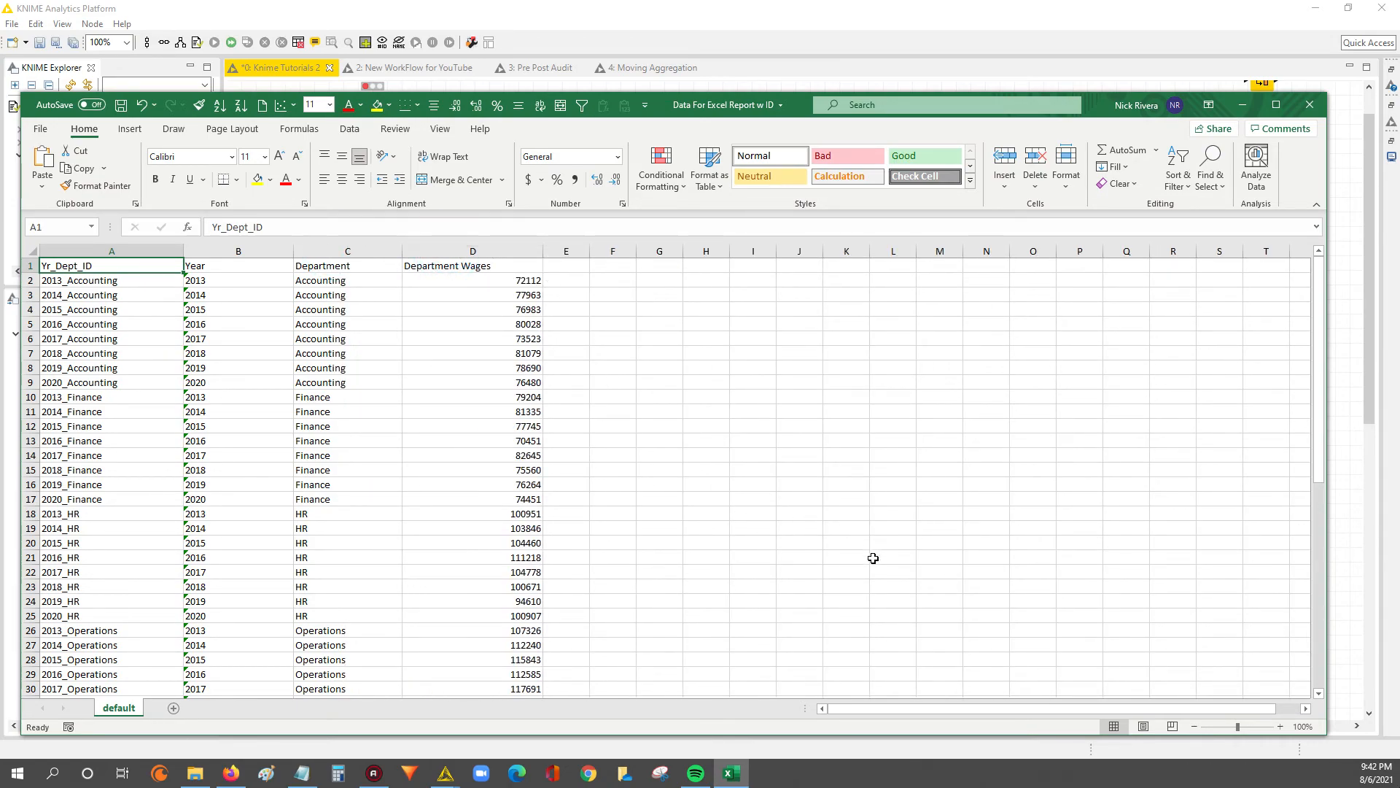